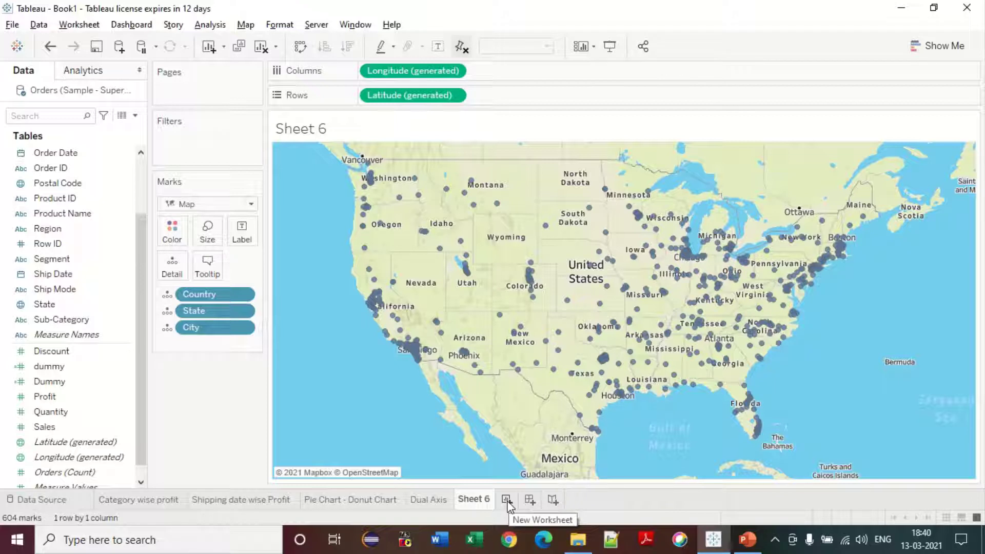
Add a blank worksheet and a new dashboard to the workbook.
{"action": "left_click", "coordinate": [507, 500]}
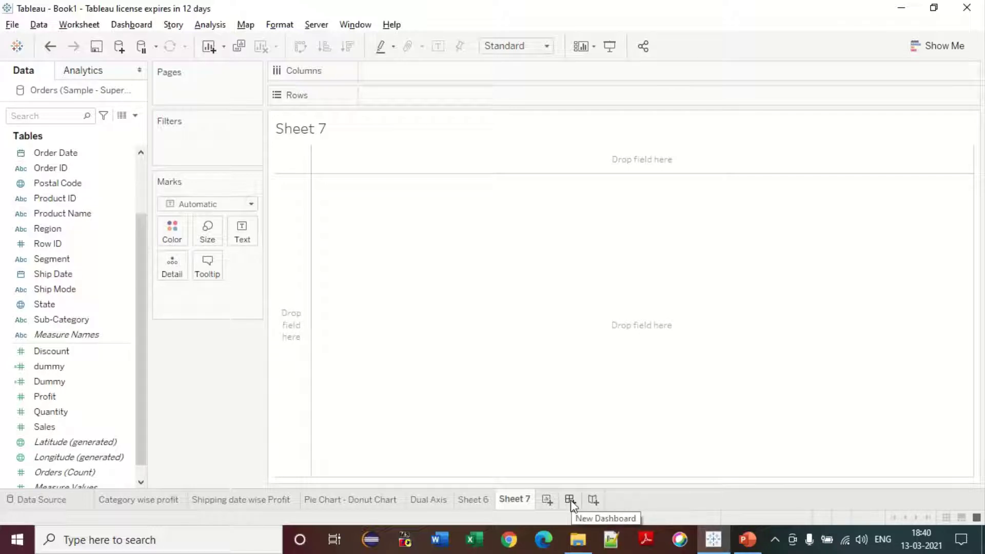
{"action": "left_click", "coordinate": [570, 502]}
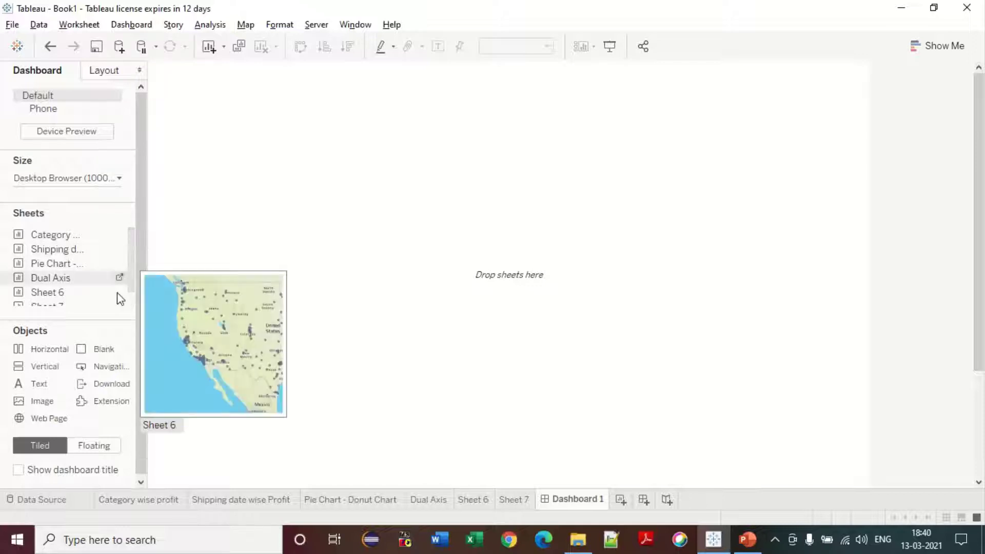
{"action": "mouse_move", "coordinate": [132, 242]}
{"action": "left_mouse_down"}
{"action": "mouse_move", "coordinate": [133, 287]}
{"action": "mouse_move", "coordinate": [134, 232]}
{"action": "left_mouse_up"}
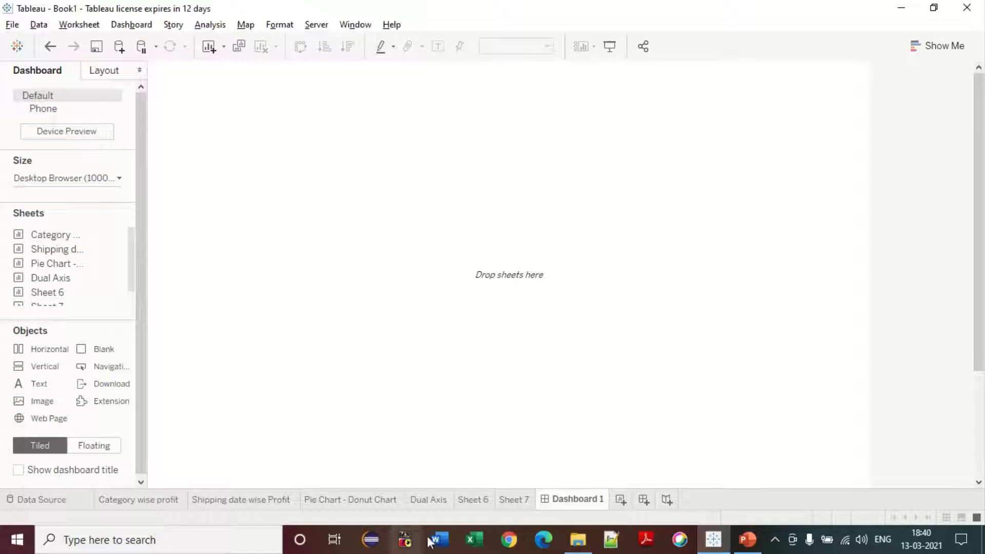
Place the Category wise profit sheet on the empty dashboard.
{"action": "mouse_move", "coordinate": [31, 235]}
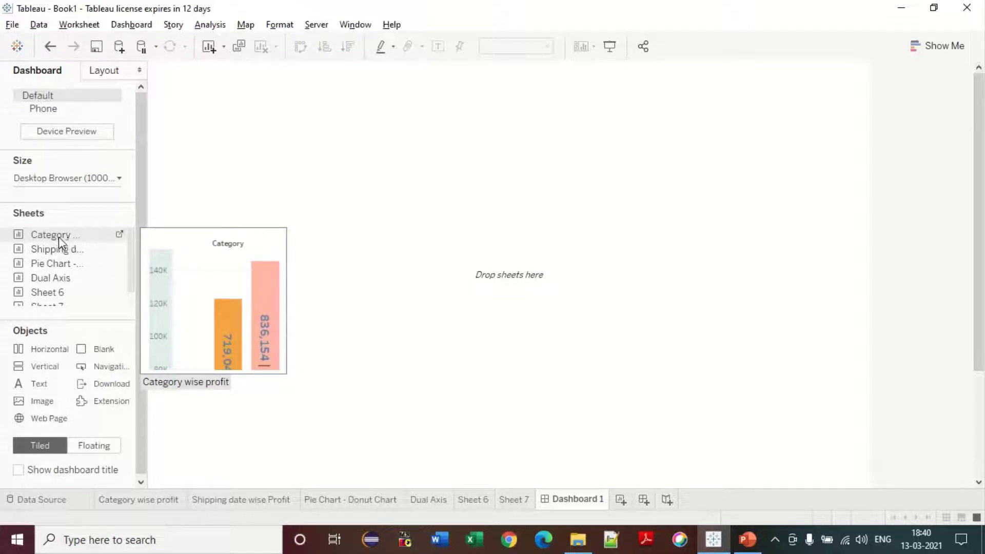
{"action": "left_click_drag", "start_coordinate": [57, 236], "coordinate": [270, 245]}
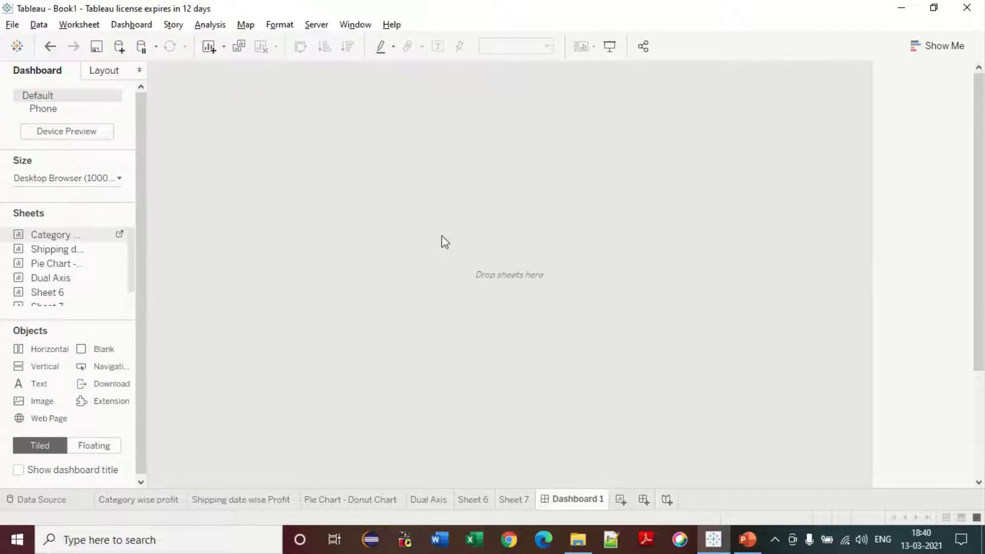
{"action": "left_click_drag", "start_coordinate": [445, 242], "coordinate": [441, 242]}
Add the Shipping date wise Profit and Dual Axis sheets beside the category chart, and the Pie Chart - Donut Chart sheet beneath it.
{"action": "mouse_move", "coordinate": [45, 252]}
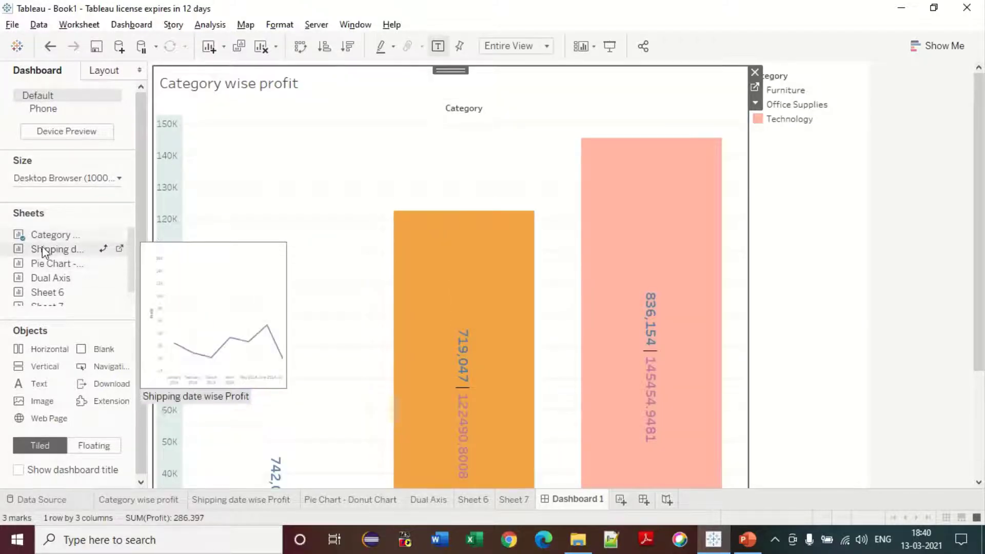
{"action": "left_click", "coordinate": [818, 275]}
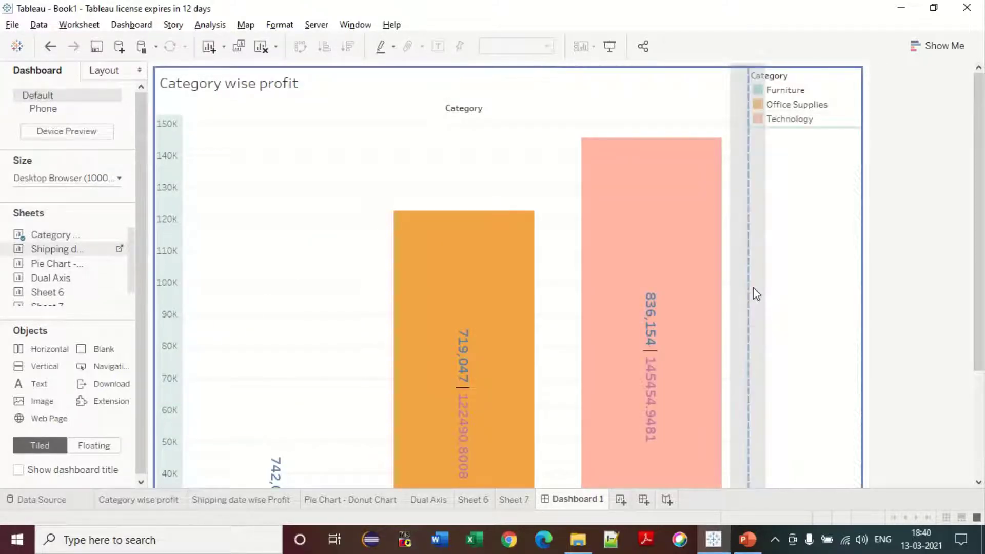
{"action": "left_click_drag", "start_coordinate": [752, 287], "coordinate": [752, 288]}
{"action": "left_click_drag", "start_coordinate": [52, 263], "coordinate": [180, 386]}
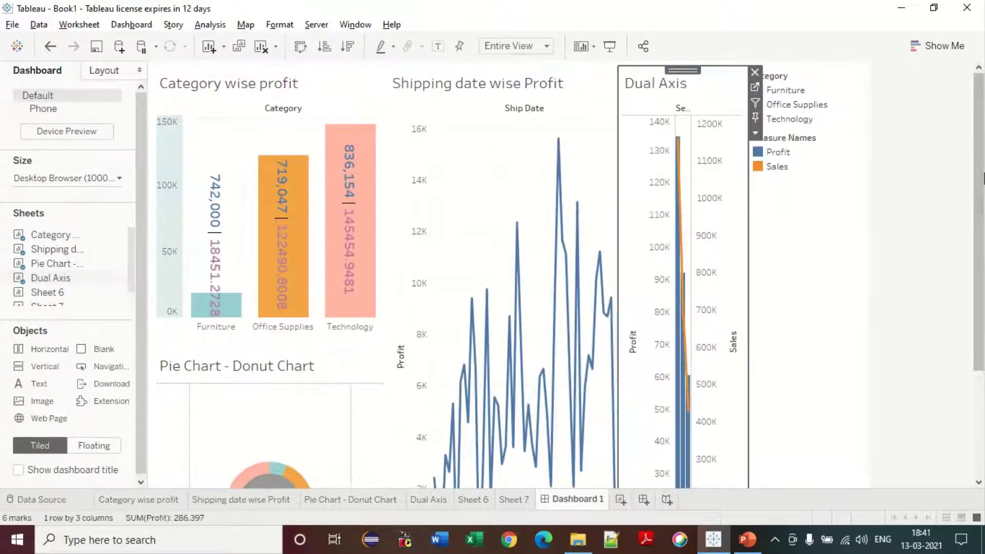
Place the Sheet 6 map across the full width of the dashboard below the other charts.
{"action": "scroll", "coordinate": [604, 351], "scroll_direction": "down", "scroll_amount": 5}
{"action": "mouse_move", "coordinate": [59, 295]}
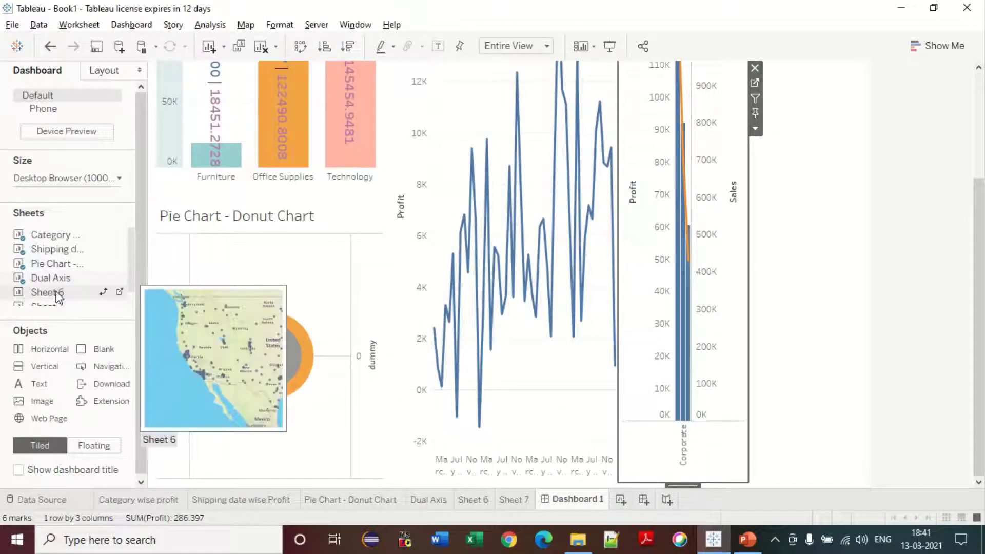
{"action": "left_click_drag", "start_coordinate": [58, 297], "coordinate": [577, 459]}
Try placing the blank Sheet 7 beside the Sheet 6 map, and remove it from the dashboard.
{"action": "mouse_move", "coordinate": [77, 282]}
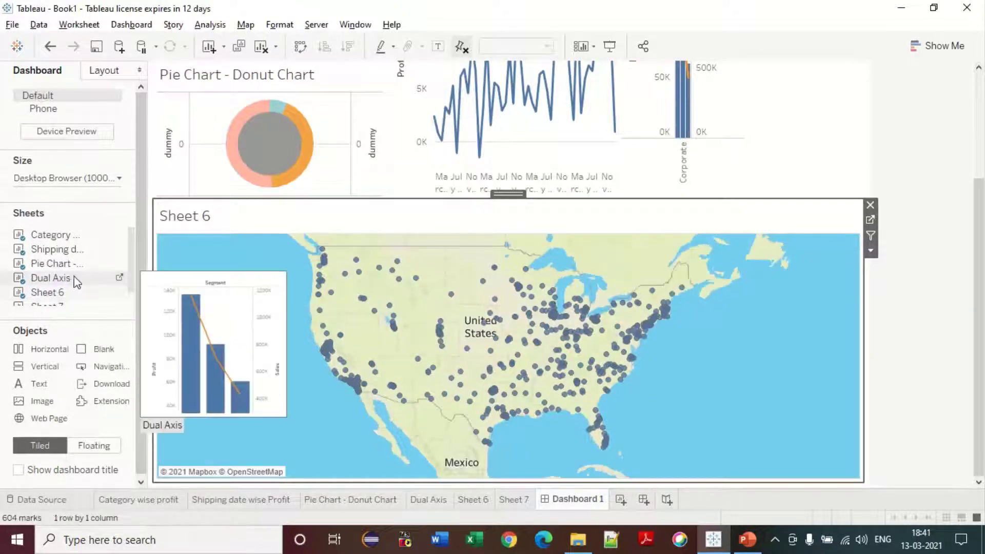
{"action": "scroll", "coordinate": [131, 244], "scroll_direction": "down", "scroll_amount": 1}
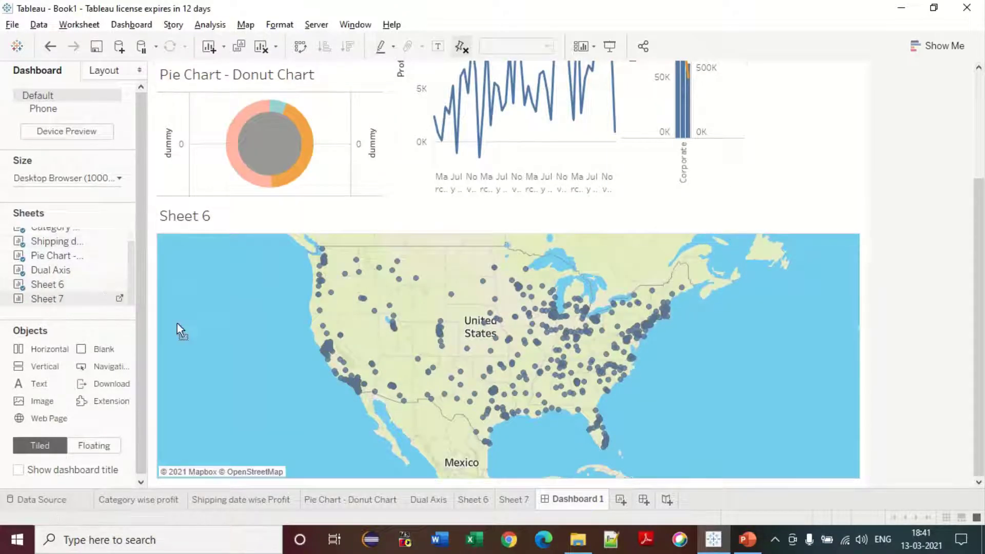
{"action": "left_click_drag", "start_coordinate": [177, 323], "coordinate": [807, 408]}
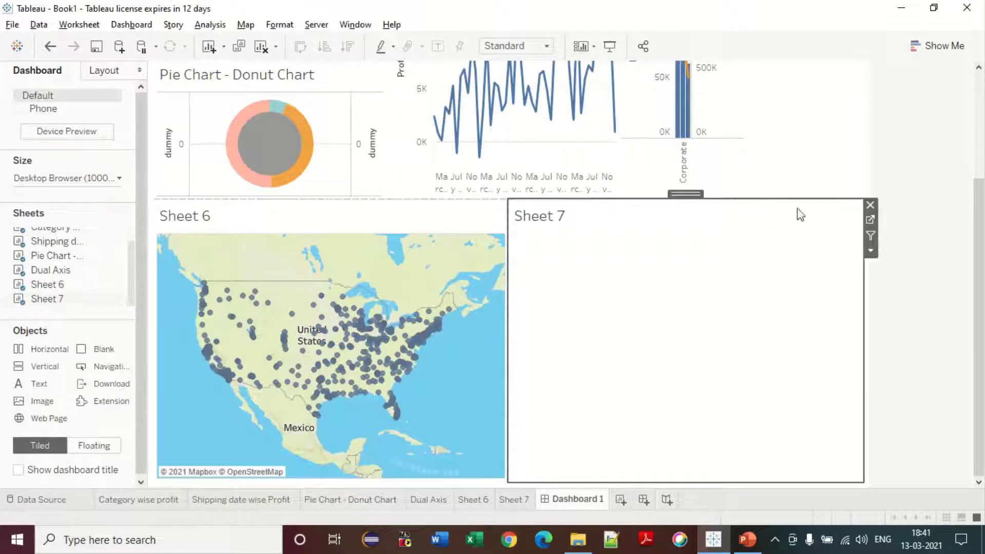
{"action": "left_click", "coordinate": [870, 205]}
Give the Category wise profit chart a solid black border in its layout settings.
{"action": "scroll", "coordinate": [968, 174], "scroll_direction": "up", "scroll_amount": 3}
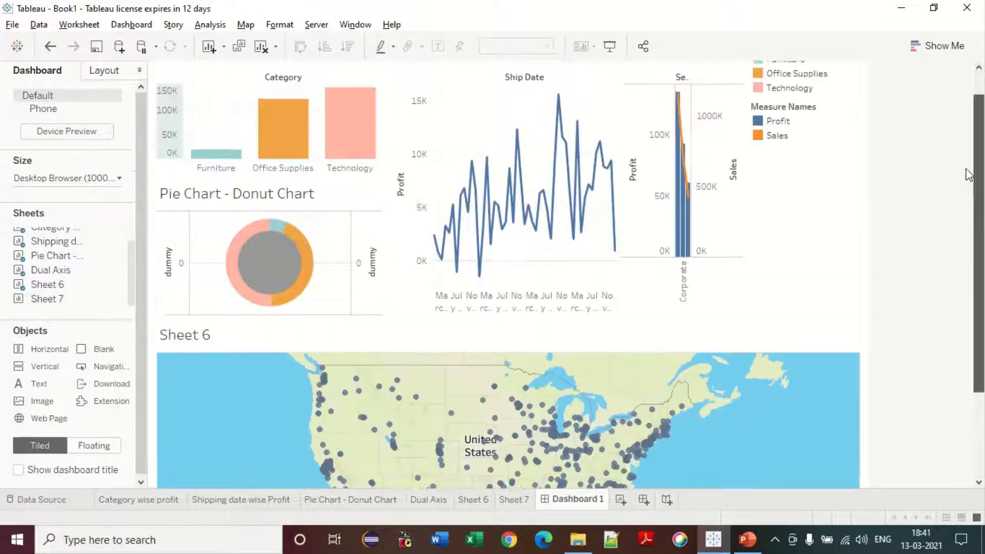
{"action": "scroll", "coordinate": [968, 175], "scroll_direction": "up", "scroll_amount": 2}
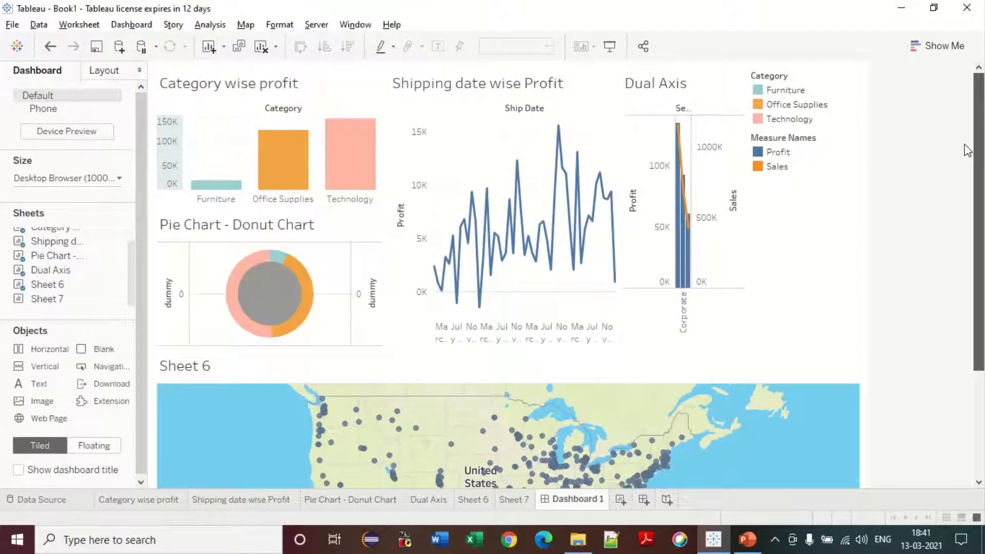
{"action": "left_click", "coordinate": [196, 88]}
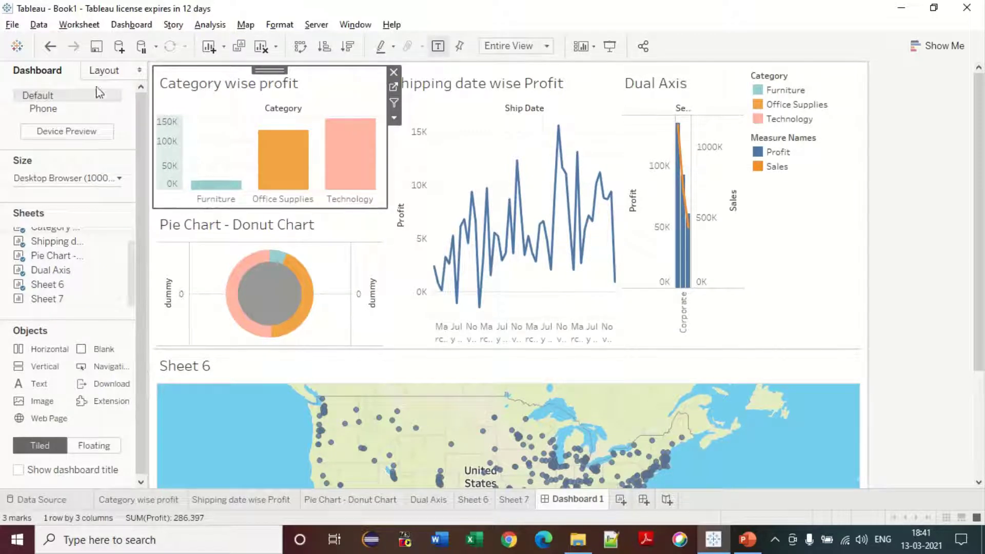
{"action": "left_click", "coordinate": [102, 72]}
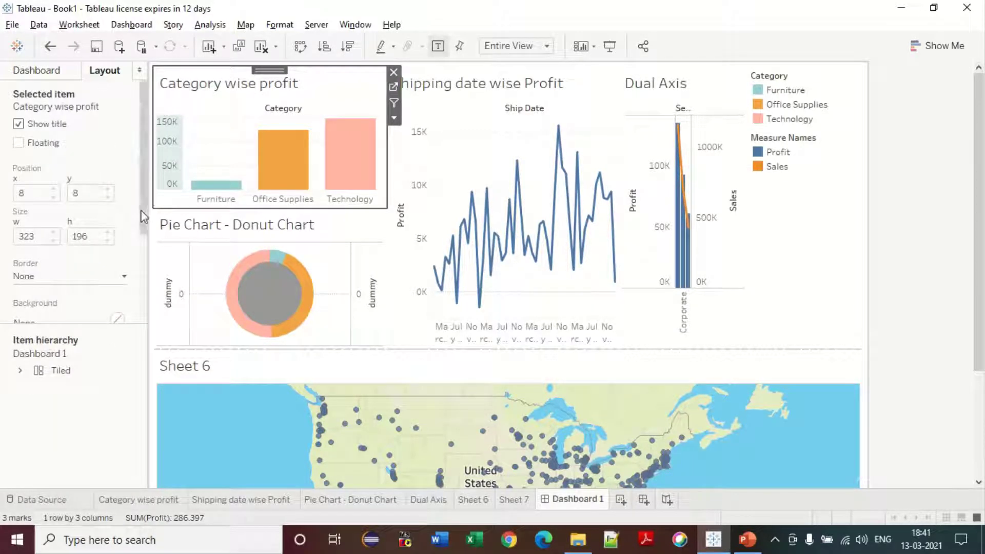
{"action": "left_click_drag", "start_coordinate": [143, 209], "coordinate": [141, 282]}
{"action": "left_click", "coordinate": [72, 179]}
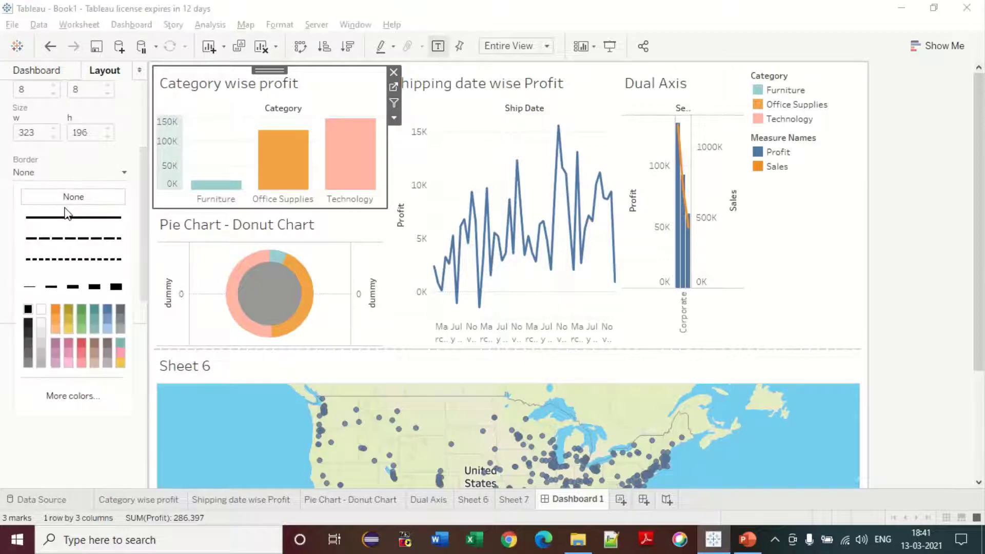
{"action": "left_click", "coordinate": [72, 218]}
Give the Shipping date wise Profit chart a solid red border, trying the thickest line and settling on medium thickness.
{"action": "left_click", "coordinate": [574, 114]}
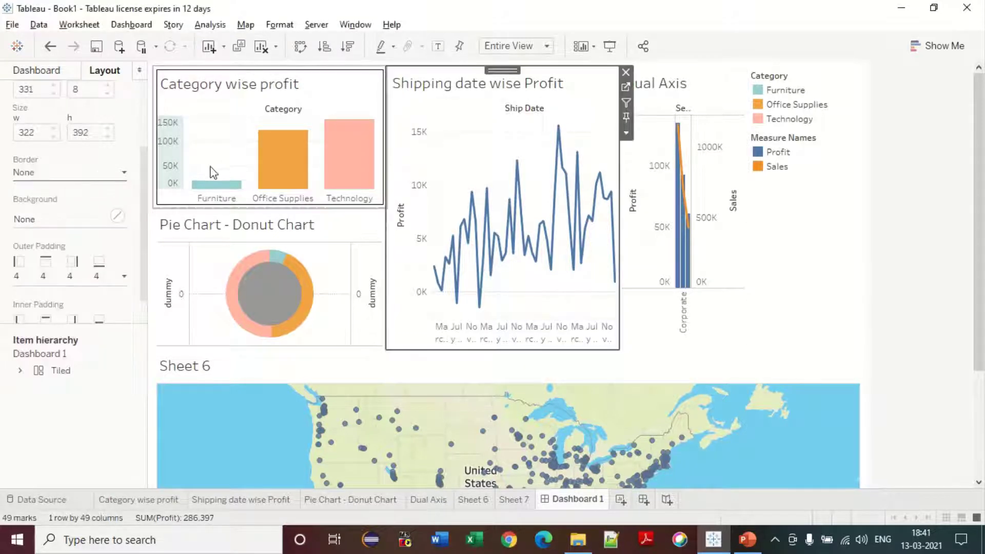
{"action": "left_click", "coordinate": [65, 174]}
{"action": "left_click", "coordinate": [70, 218]}
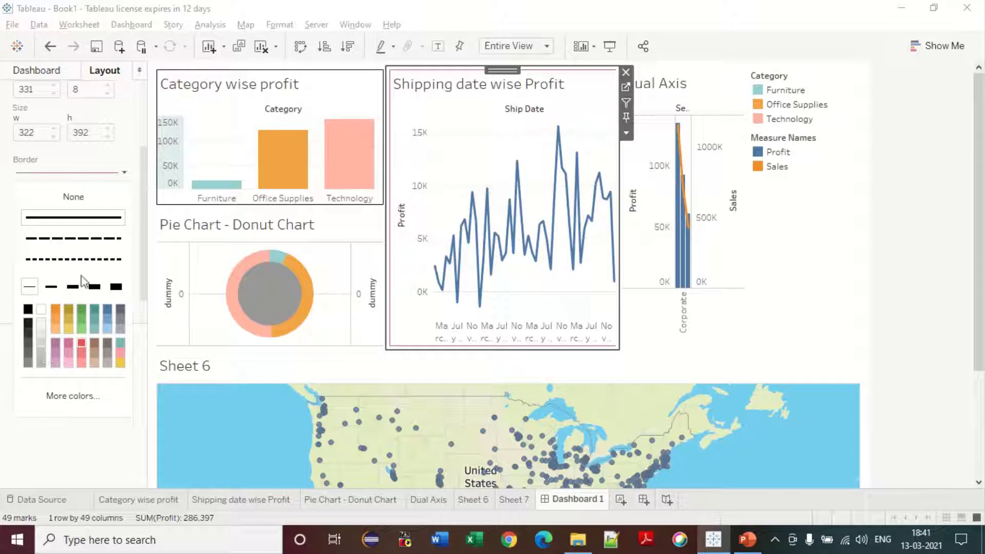
{"action": "left_click", "coordinate": [116, 287]}
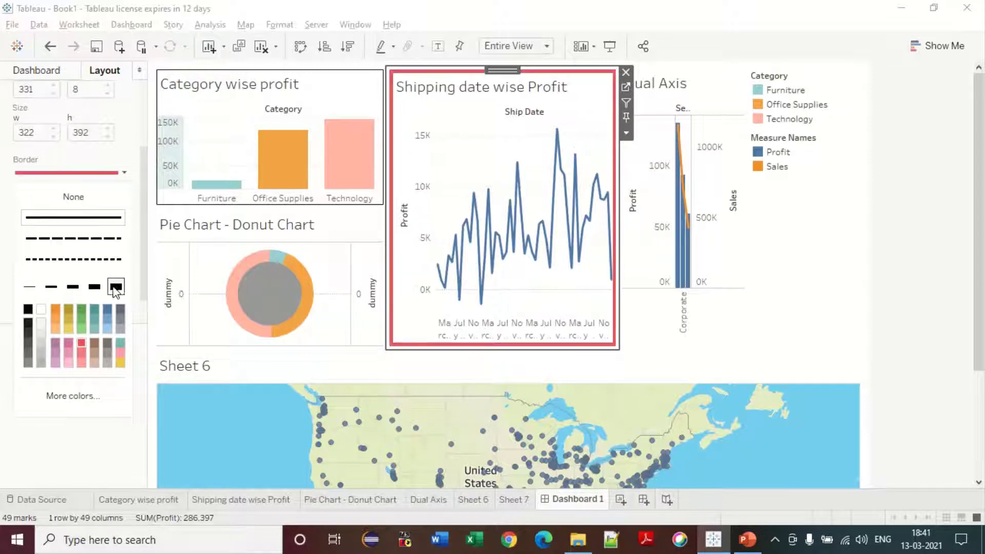
{"action": "left_click", "coordinate": [73, 287]}
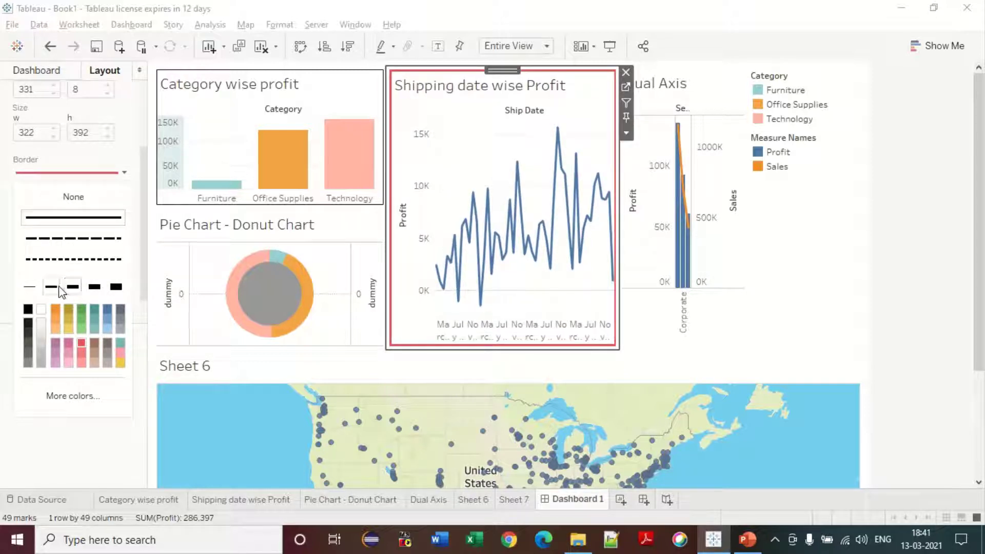
{"action": "left_click", "coordinate": [59, 288]}
{"action": "left_click", "coordinate": [66, 171]}
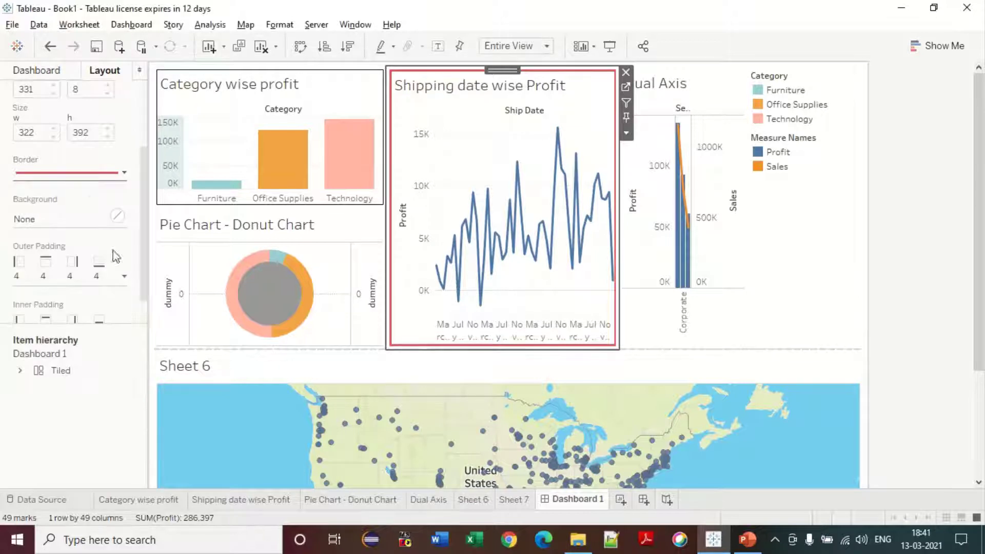
Try equal outer paddings such as 0 and 11 around the Shipping date wise Profit chart, and return the padding to 4.
{"action": "scroll", "coordinate": [146, 284], "scroll_direction": "down", "scroll_amount": 1}
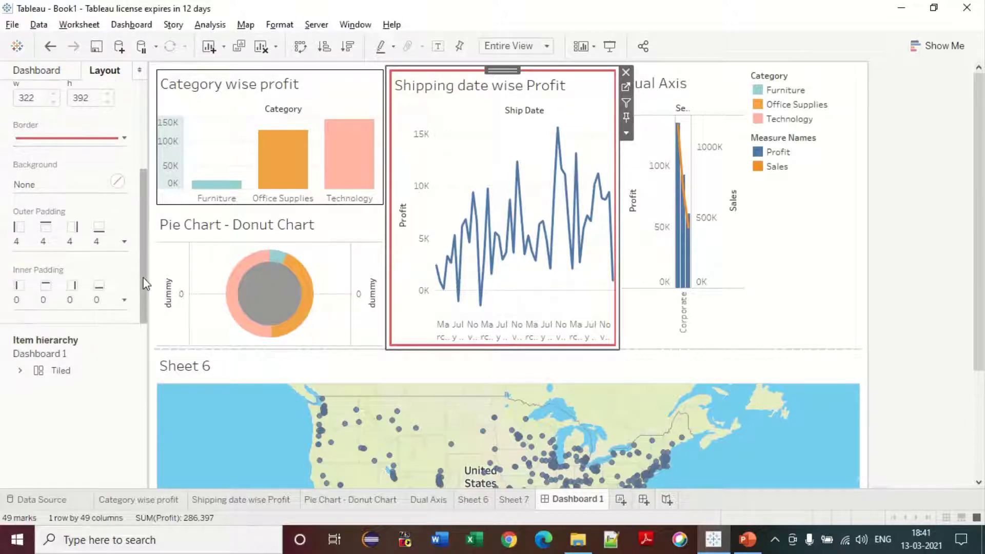
{"action": "left_click", "coordinate": [124, 242]}
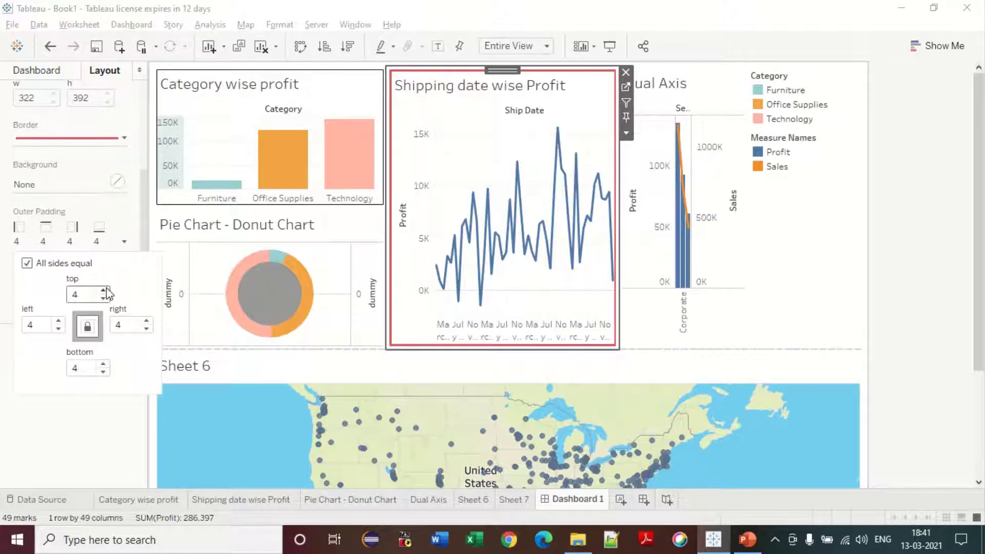
{"action": "left_click_drag", "start_coordinate": [92, 294], "coordinate": [64, 299]}
{"action": "type", "text": "0"}
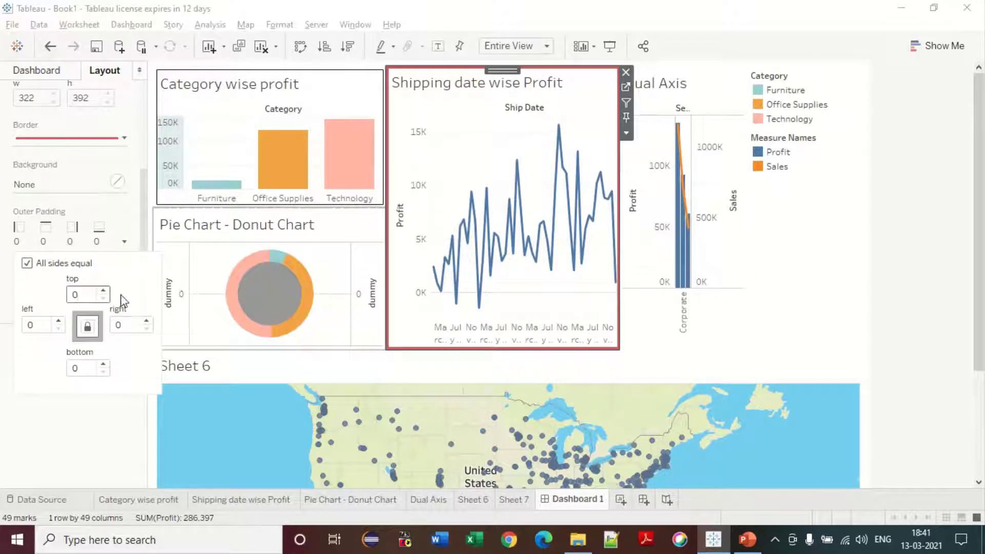
{"action": "type", "text": "11"}
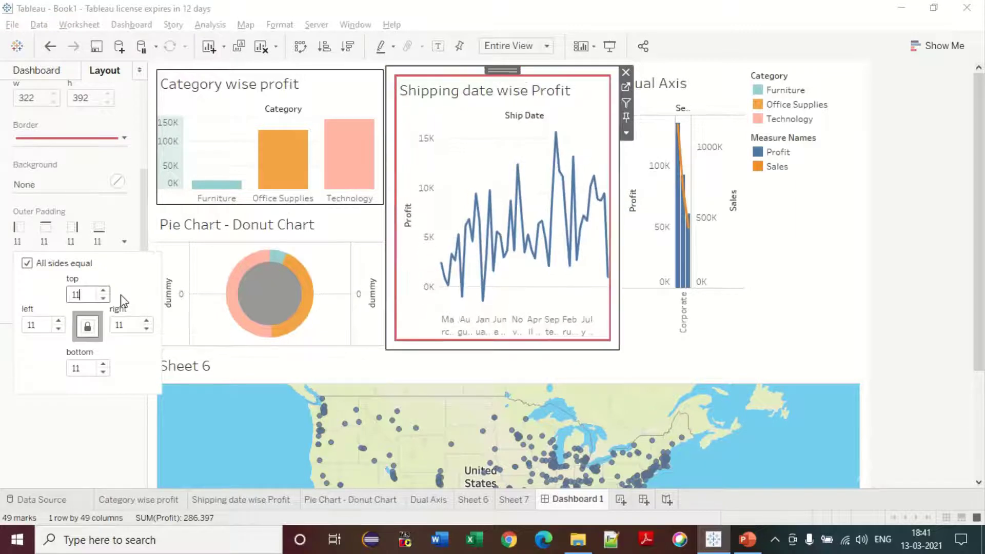
{"action": "key", "text": "BackSpace"}
{"action": "key", "text": "BackSpace"}
{"action": "type", "text": "20"}
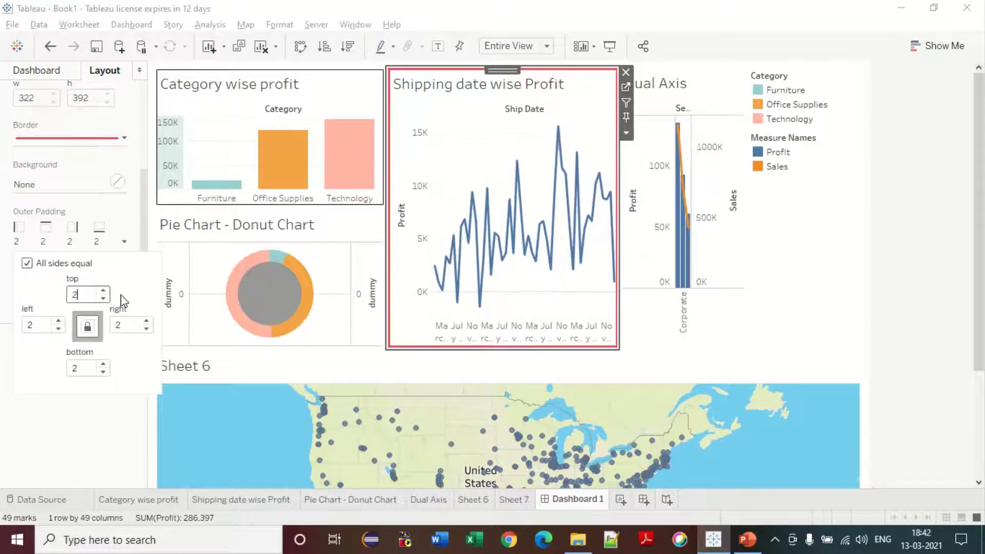
{"action": "key", "text": "BackSpace"}
{"action": "key", "text": "BackSpace"}
{"action": "type", "text": "4"}
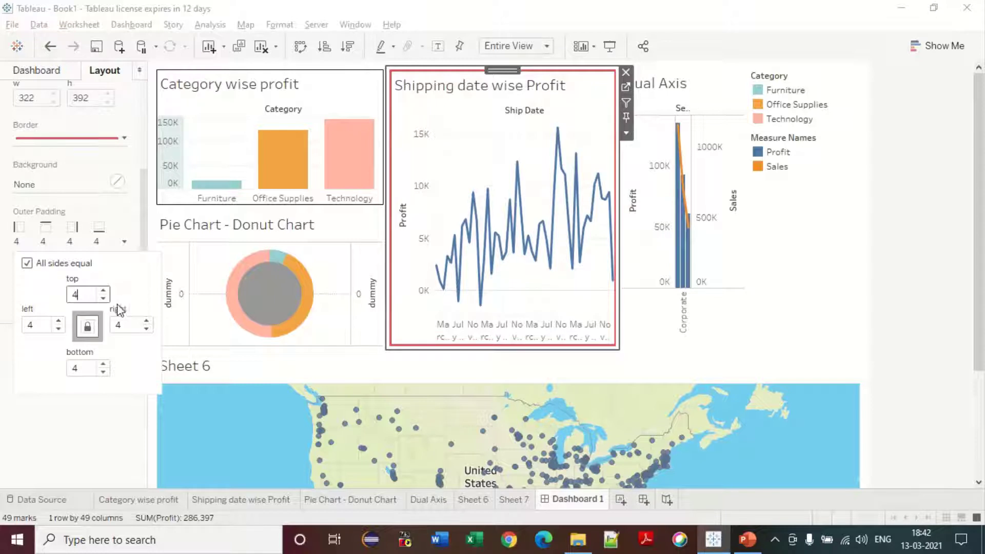
Reduce the Shipping date wise Profit chart's border to the thinnest line.
{"action": "left_click", "coordinate": [128, 142]}
{"action": "left_click", "coordinate": [124, 140]}
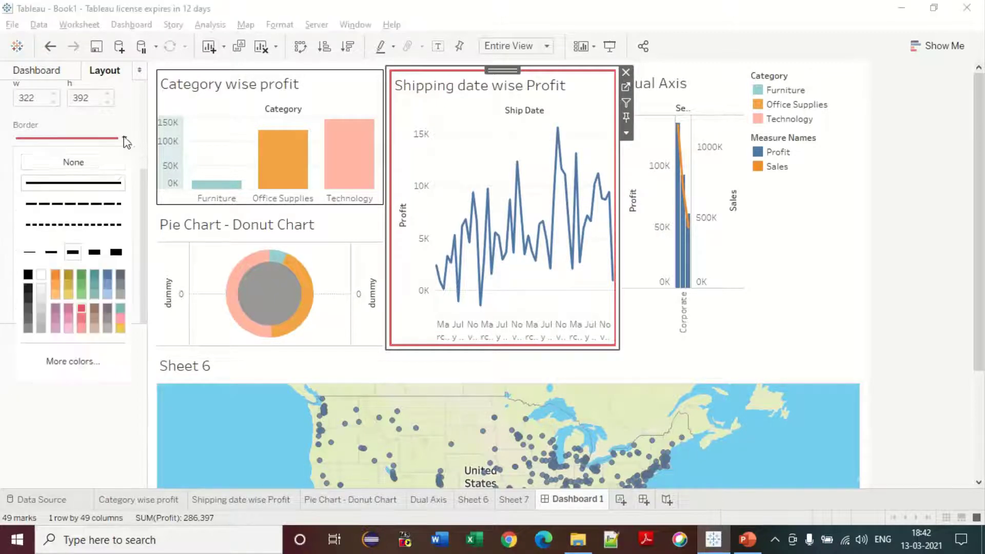
{"action": "left_click", "coordinate": [28, 256]}
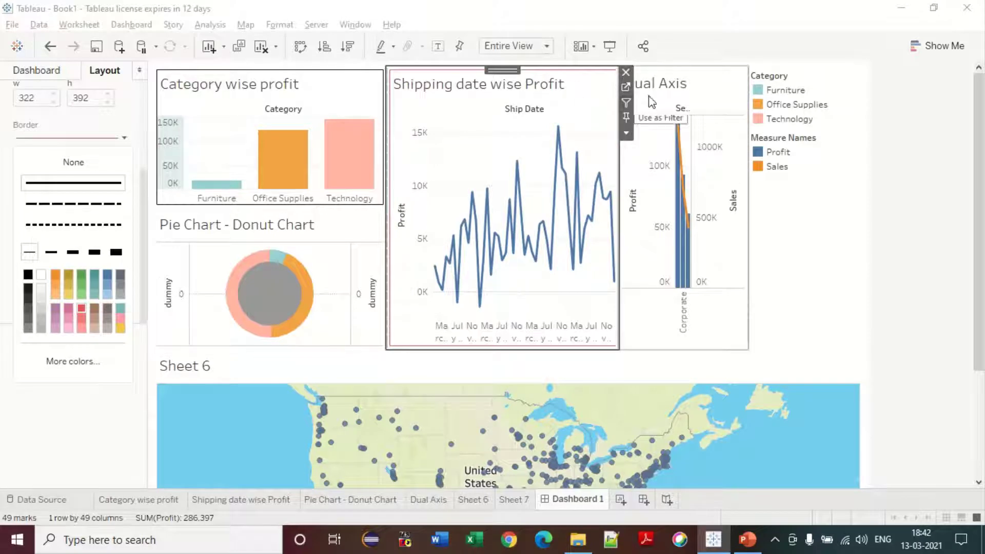
Give both the Dual Axis chart and the legend container a thin solid black border.
{"action": "left_click", "coordinate": [675, 88]}
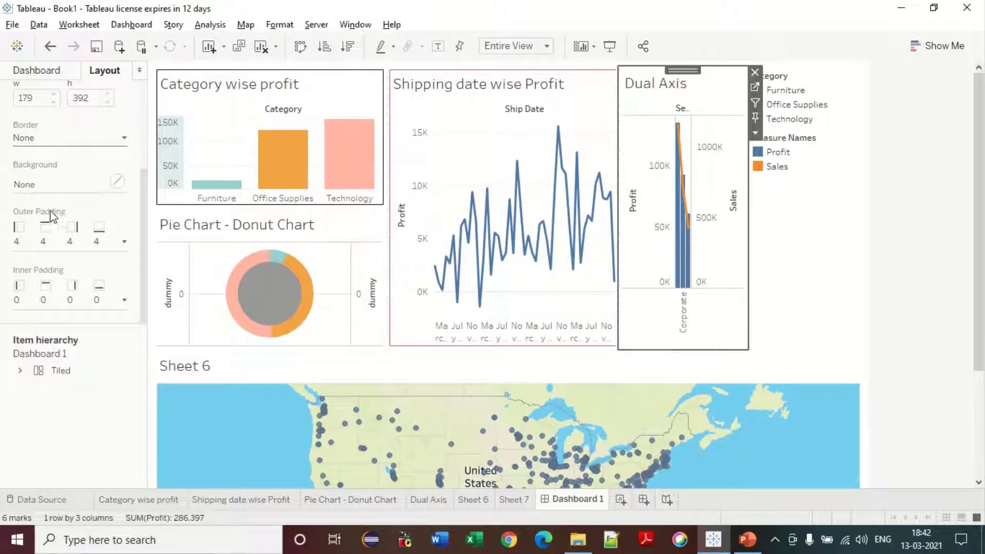
{"action": "left_click", "coordinate": [102, 149]}
{"action": "left_click", "coordinate": [79, 187]}
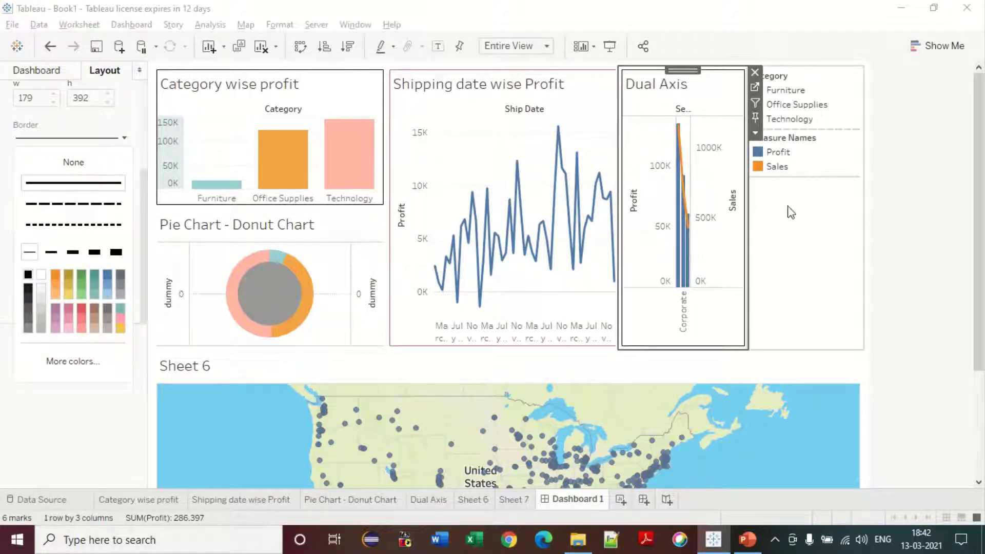
{"action": "left_click", "coordinate": [811, 254]}
{"action": "left_click", "coordinate": [92, 146]}
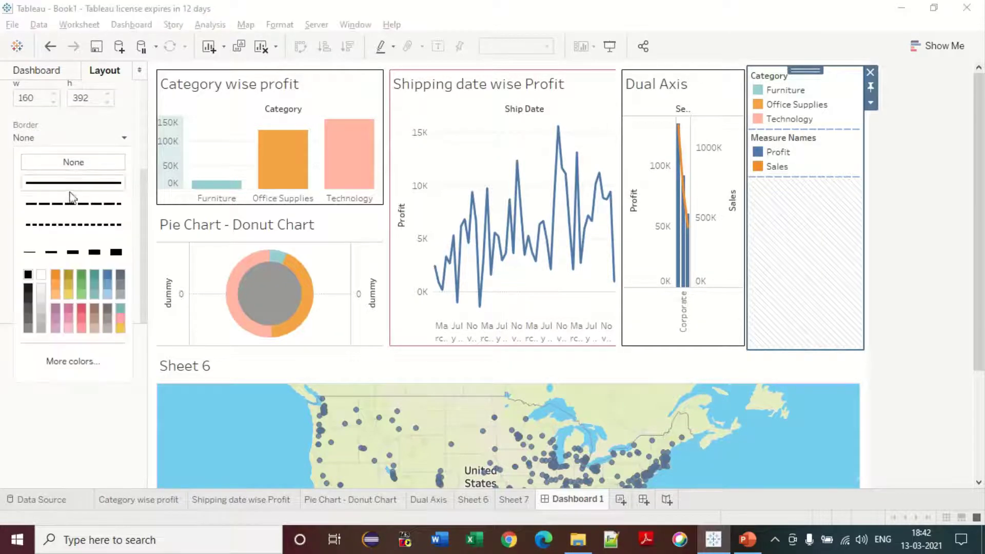
{"action": "left_click", "coordinate": [72, 183]}
Give both the Pie Chart - Donut Chart and the Sheet 6 map a thin solid black border.
{"action": "left_click", "coordinate": [270, 225]}
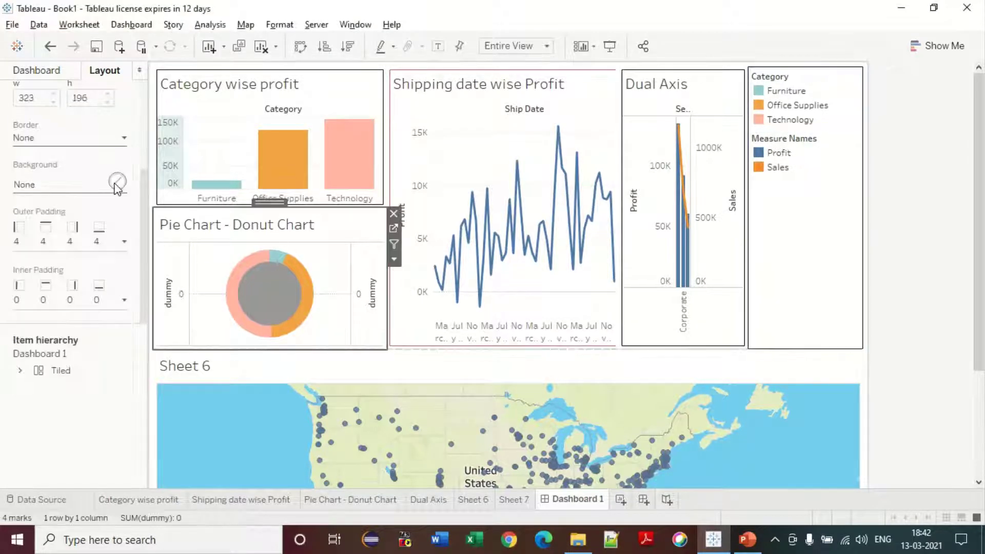
{"action": "left_click", "coordinate": [73, 138]}
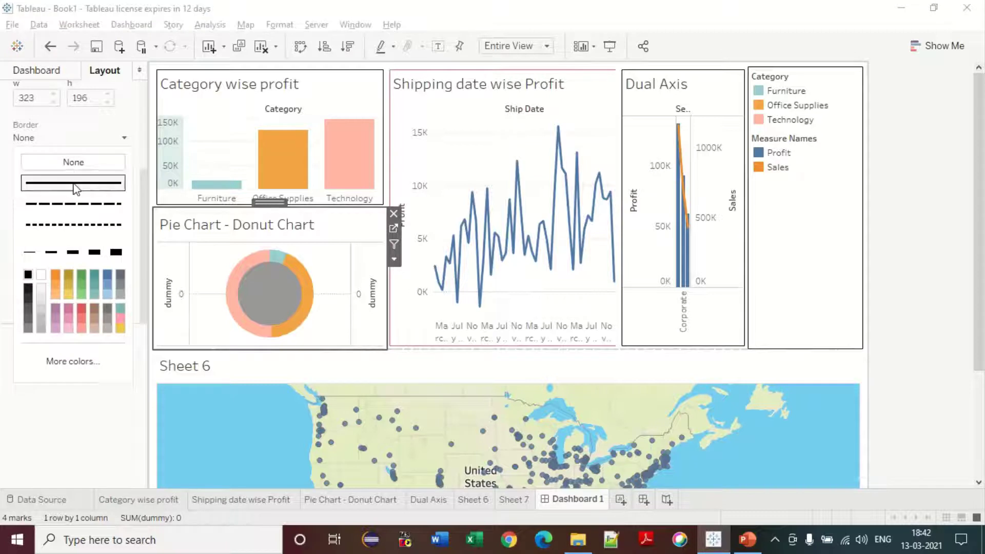
{"action": "left_click", "coordinate": [73, 183]}
{"action": "left_click", "coordinate": [576, 374]}
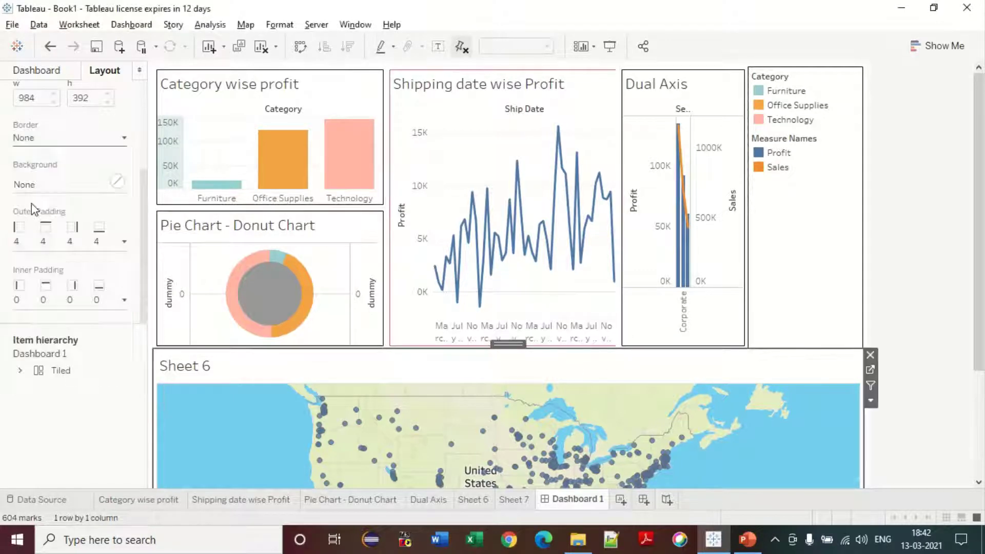
{"action": "left_click", "coordinate": [26, 136]}
{"action": "left_click", "coordinate": [56, 187]}
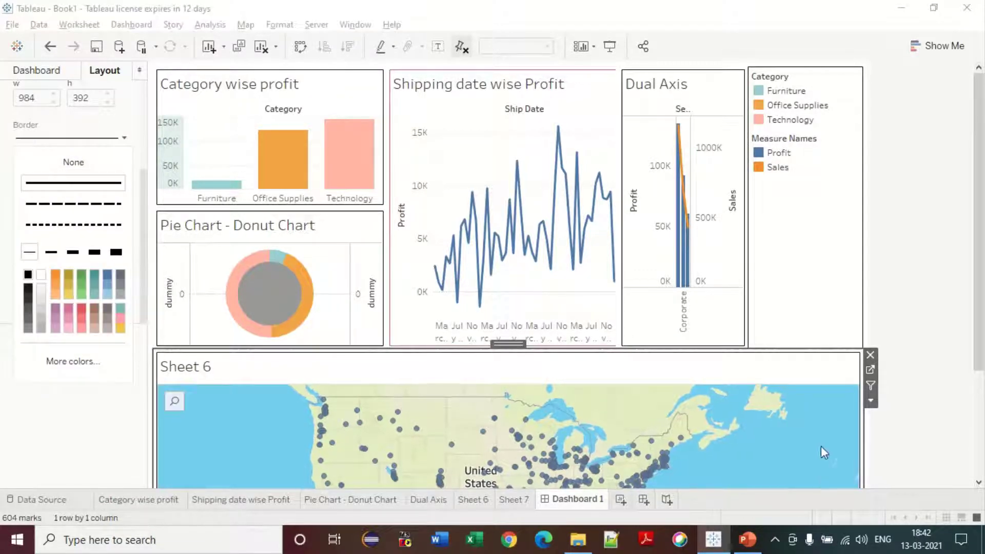
Review the whole bordered dashboard, including in presentation mode, and return to editing.
{"action": "scroll", "coordinate": [820, 450], "scroll_direction": "down", "scroll_amount": 3}
{"action": "scroll", "coordinate": [973, 339], "scroll_direction": "down", "scroll_amount": 4}
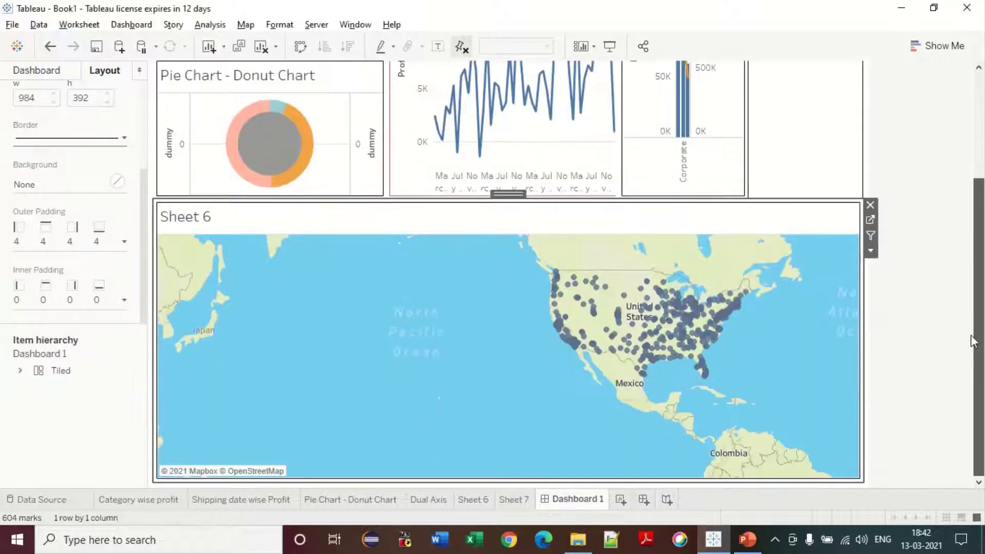
{"action": "scroll", "coordinate": [958, 189], "scroll_direction": "up", "scroll_amount": 5}
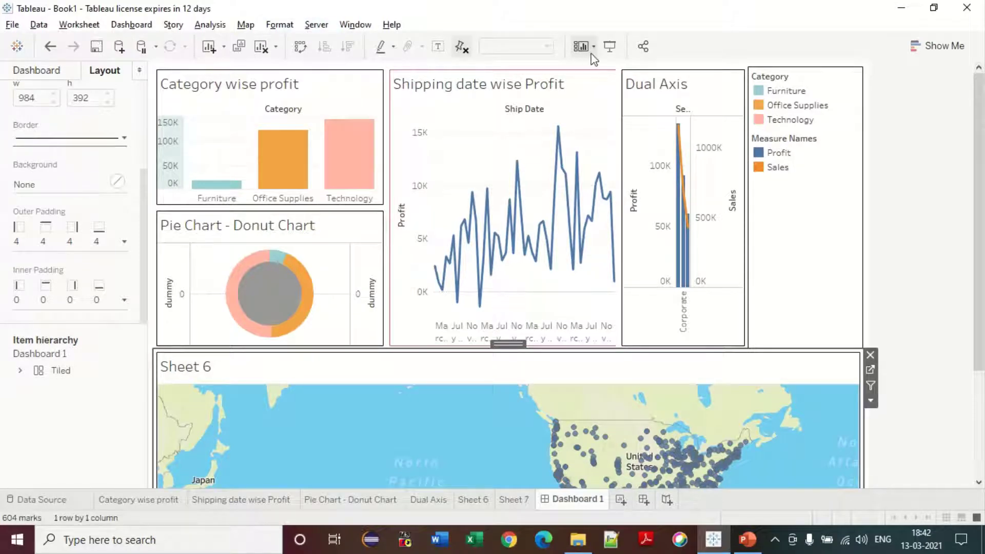
{"action": "left_click", "coordinate": [610, 47]}
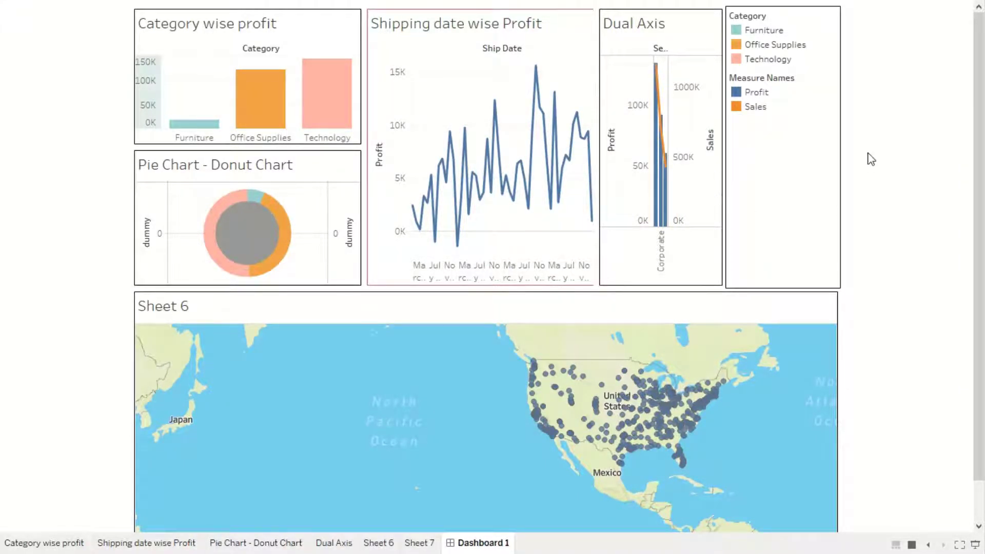
{"action": "key", "text": "Escape"}
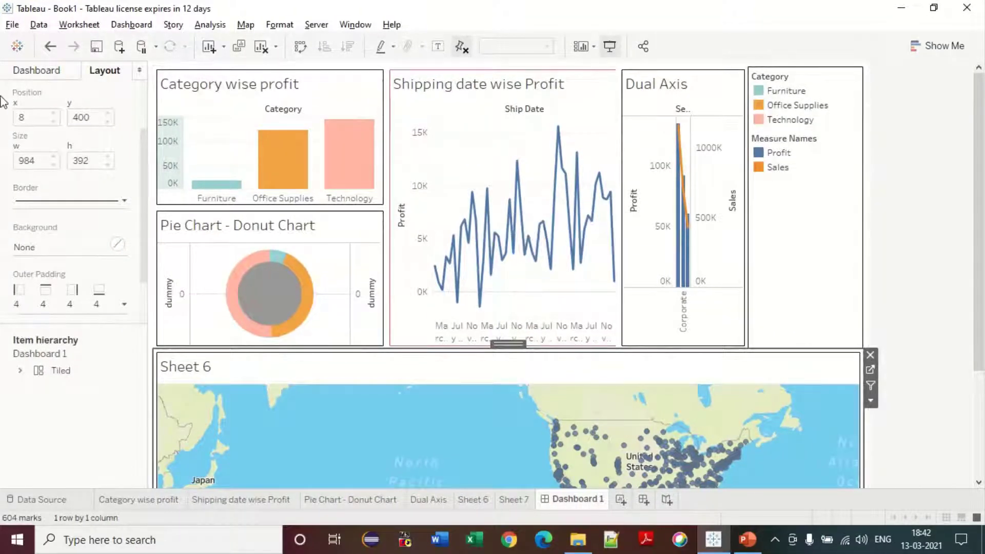
Change the dashboard size from fixed to Automatic and preview it in presentation mode.
{"action": "left_click", "coordinate": [32, 70]}
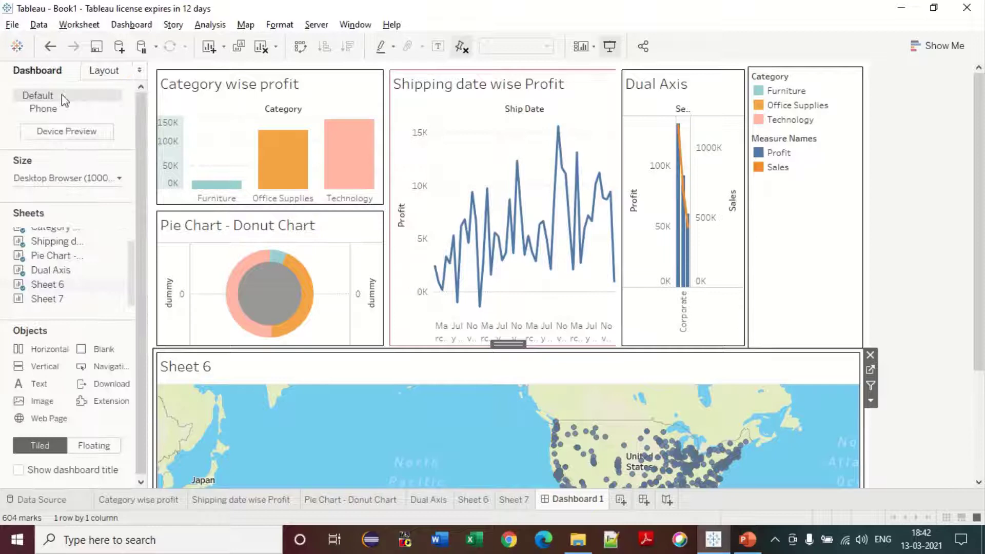
{"action": "left_click", "coordinate": [110, 180]}
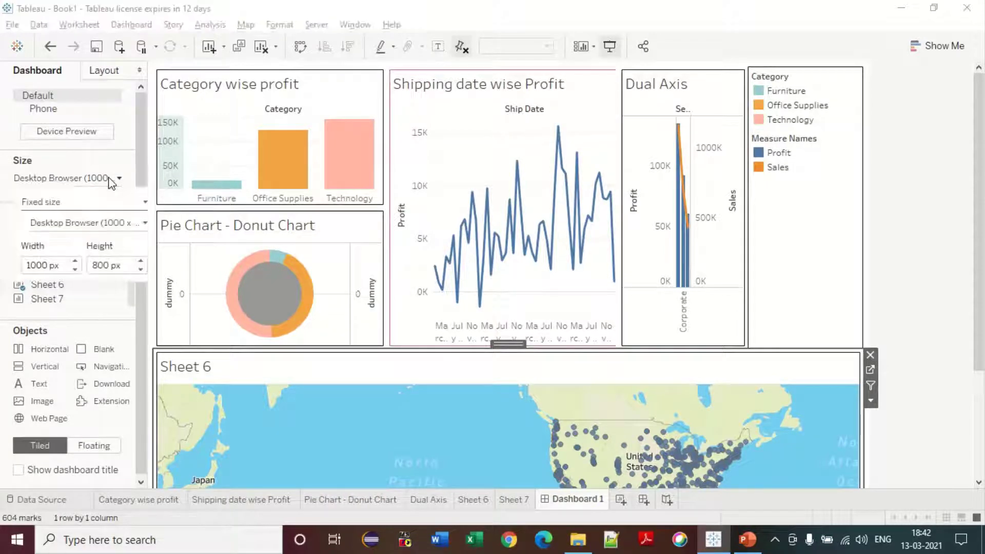
{"action": "left_click", "coordinate": [97, 205]}
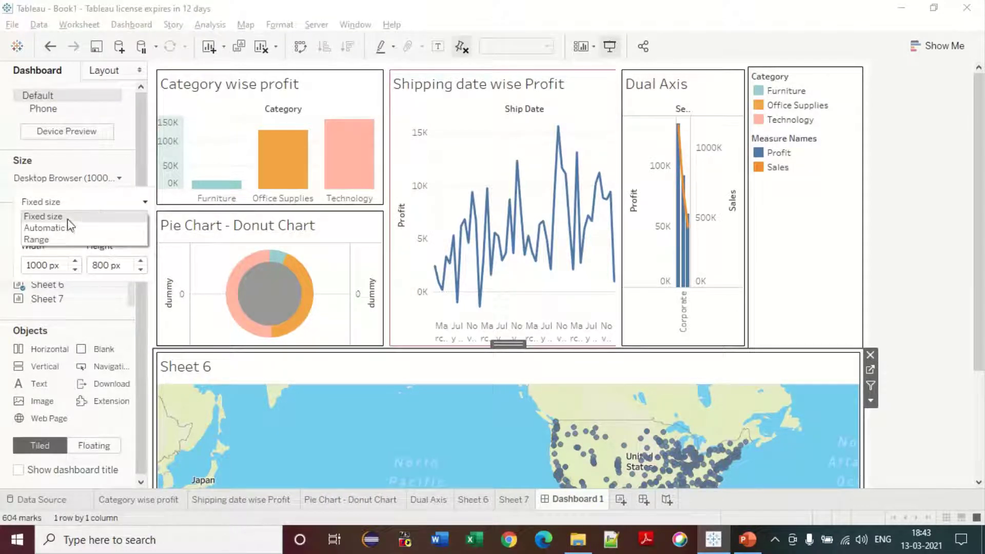
{"action": "left_click", "coordinate": [56, 227]}
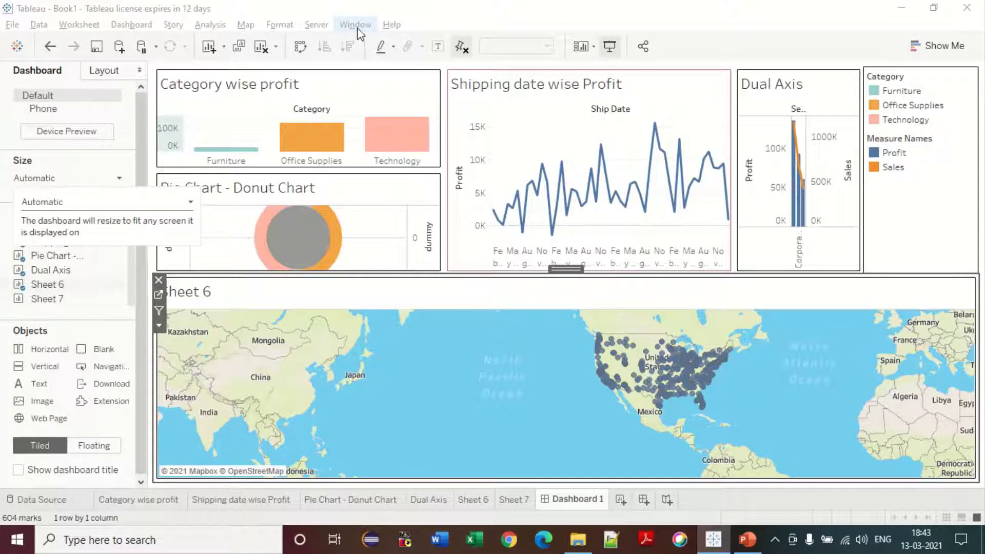
{"action": "left_click", "coordinate": [608, 47]}
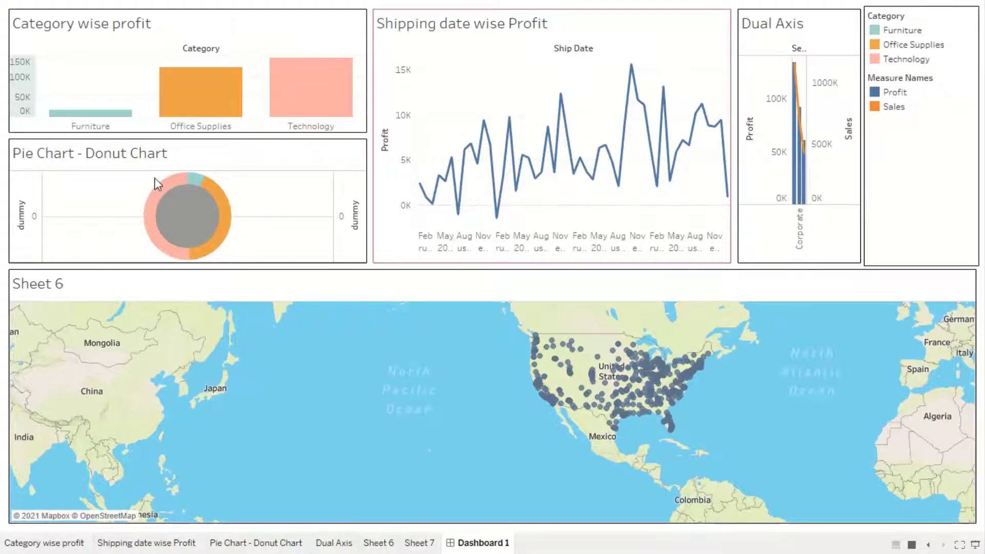
{"action": "key", "text": "Escape"}
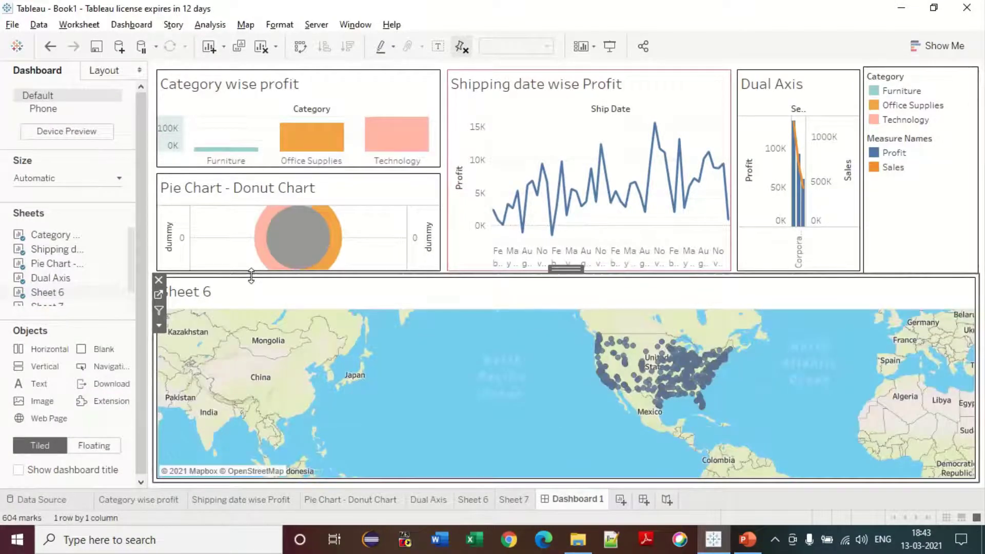
Remove the Sheet 6, Pie Chart - Donut Chart, Category wise profit, Shipping date wise Profit and Dual Axis sheets from the dashboard.
{"action": "left_click", "coordinate": [158, 281]}
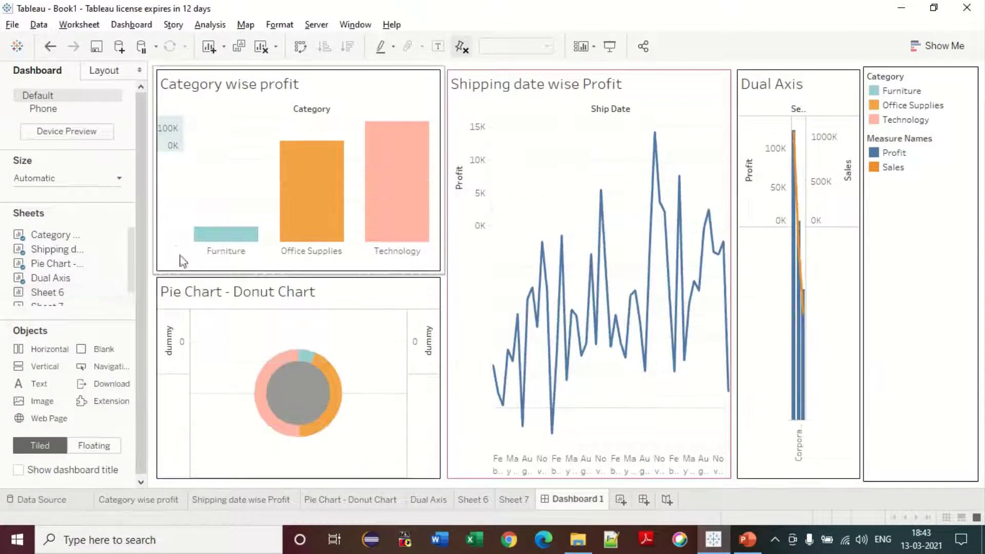
{"action": "left_click", "coordinate": [176, 290]}
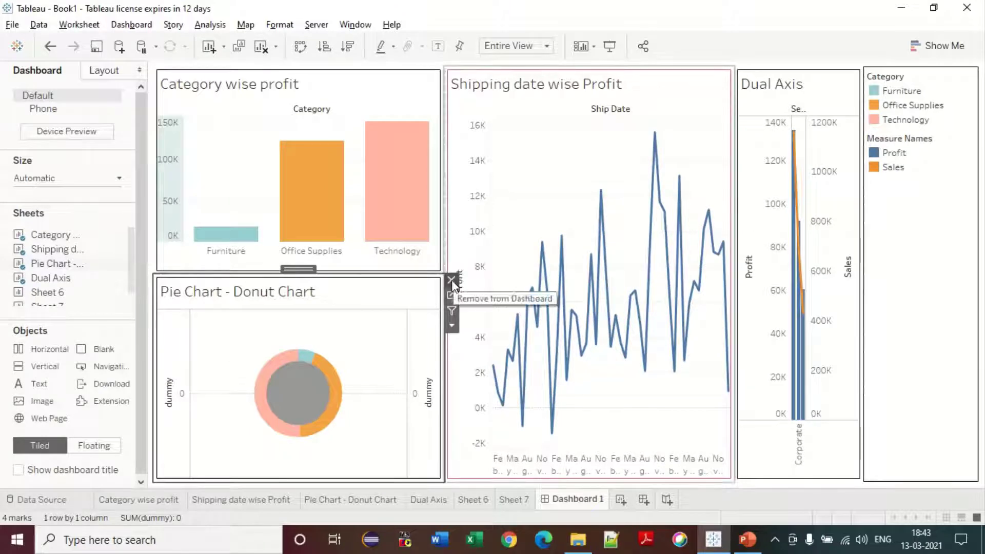
{"action": "left_click", "coordinate": [451, 280]}
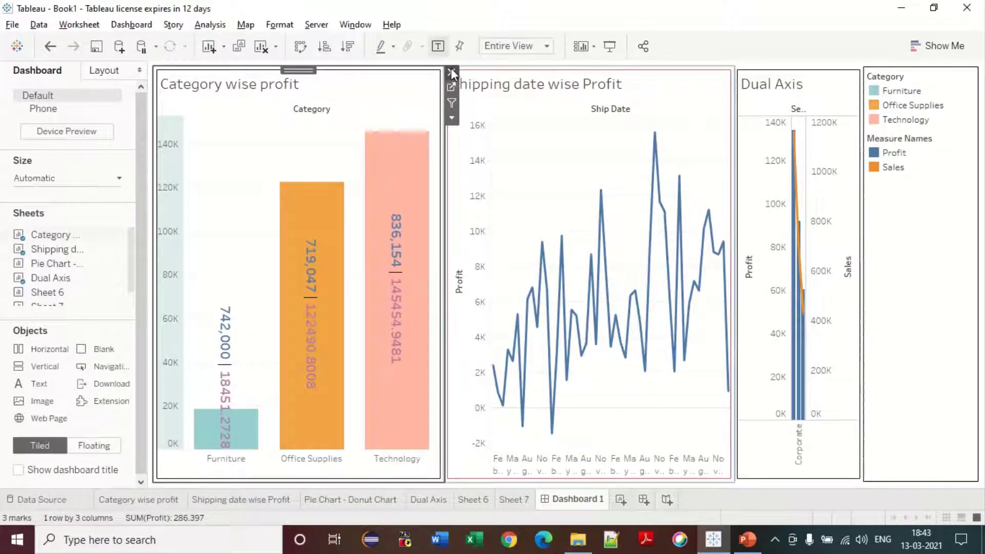
{"action": "left_click", "coordinate": [452, 71]}
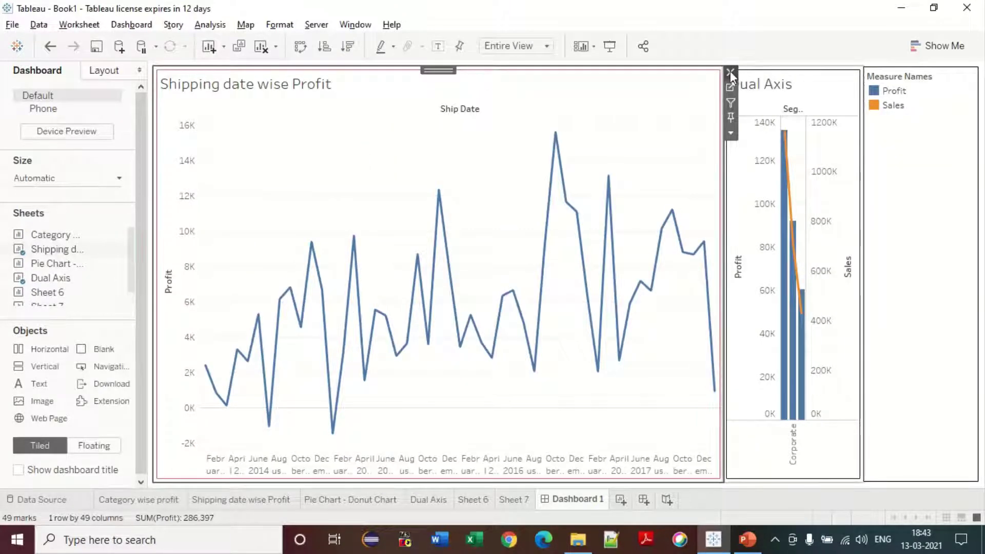
{"action": "left_click", "coordinate": [730, 73]}
{"action": "left_click", "coordinate": [870, 72]}
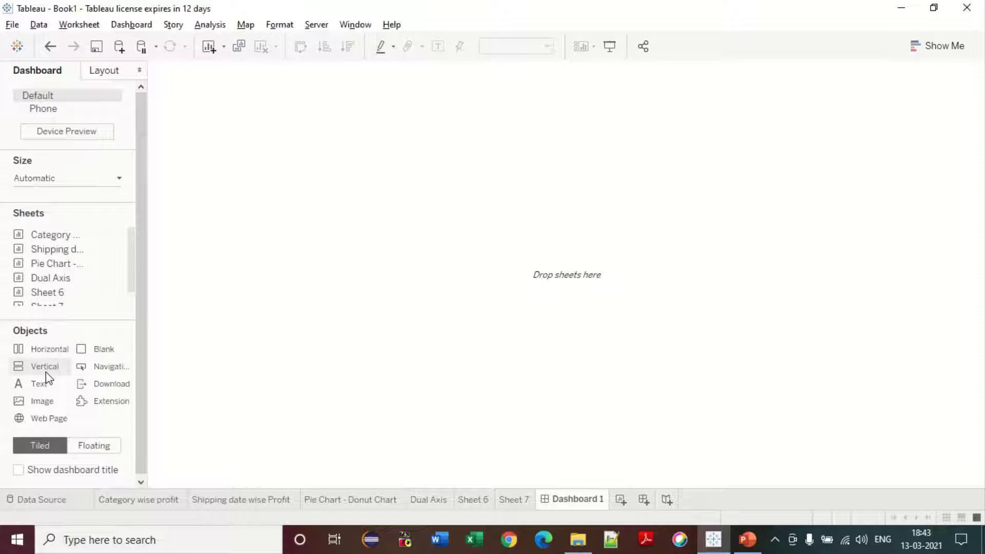
Add a vertical container and stack Category wise profit above Shipping date wise Profit, trying to insert the Pie Chart - Donut Chart between them.
{"action": "left_click_drag", "start_coordinate": [45, 371], "coordinate": [354, 319]}
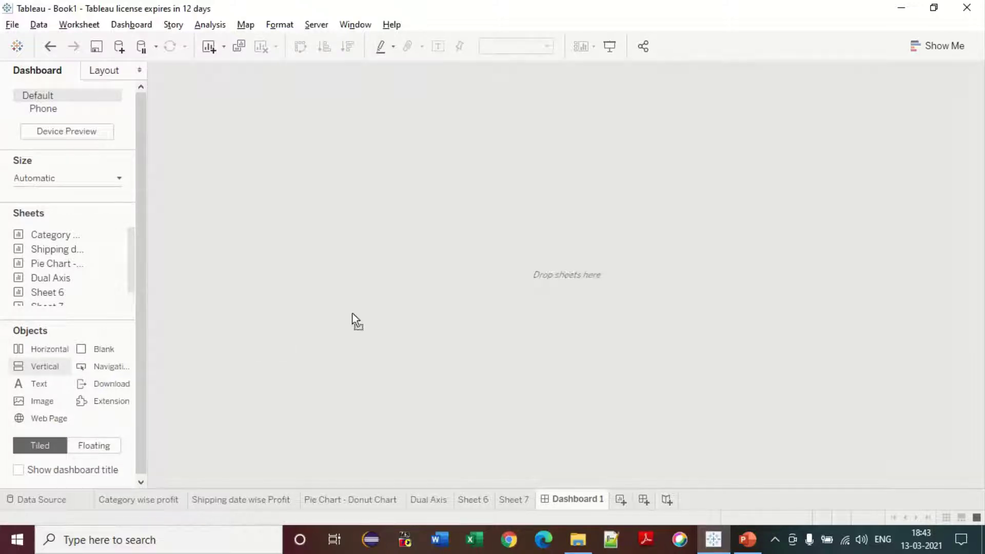
{"action": "left_click_drag", "start_coordinate": [413, 300], "coordinate": [413, 301]}
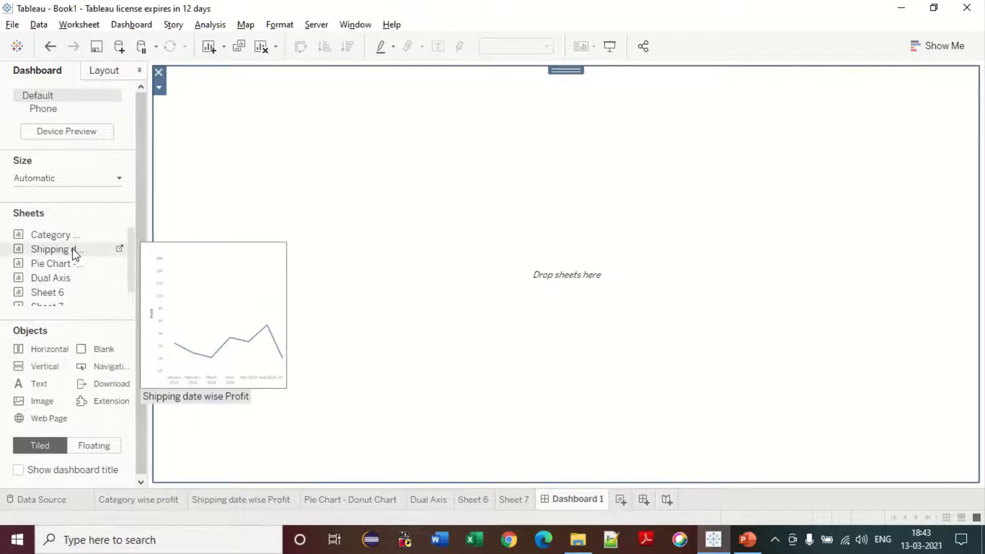
{"action": "left_click_drag", "start_coordinate": [60, 235], "coordinate": [504, 124]}
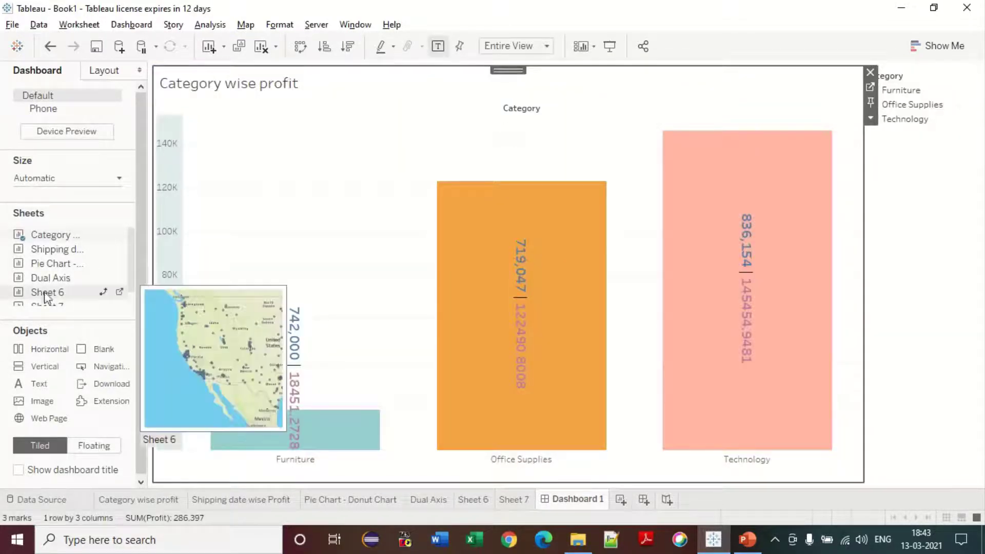
{"action": "left_click_drag", "start_coordinate": [54, 253], "coordinate": [454, 464]}
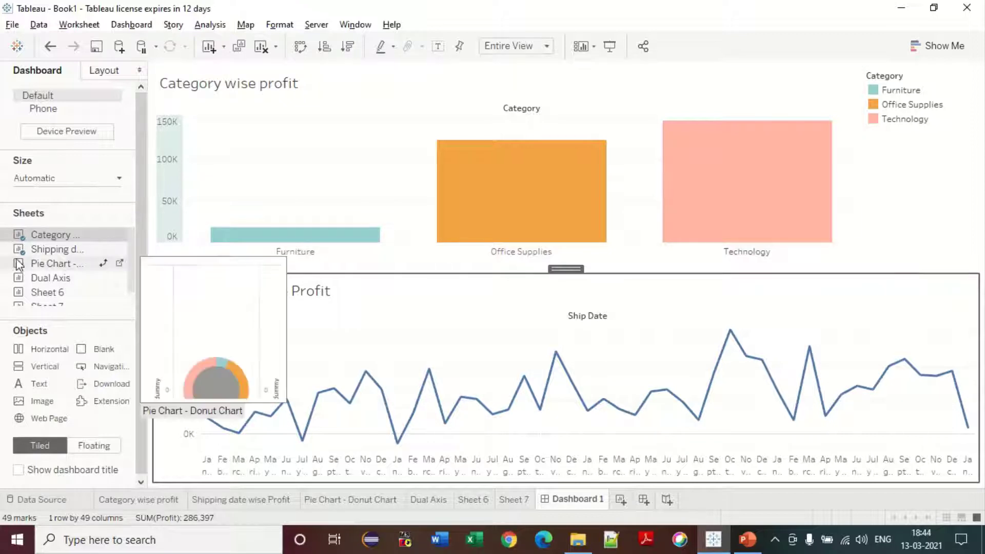
{"action": "left_click_drag", "start_coordinate": [63, 264], "coordinate": [373, 282]}
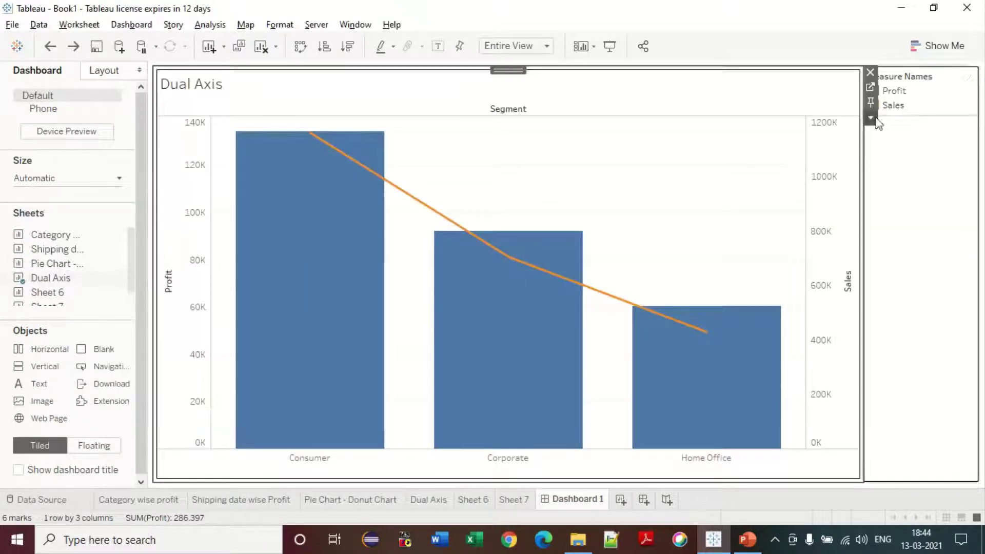
Clear the Dual Axis chart from the dashboard and add a vertical container holding a blank object with a horizontal container below it.
{"action": "left_click", "coordinate": [871, 72]}
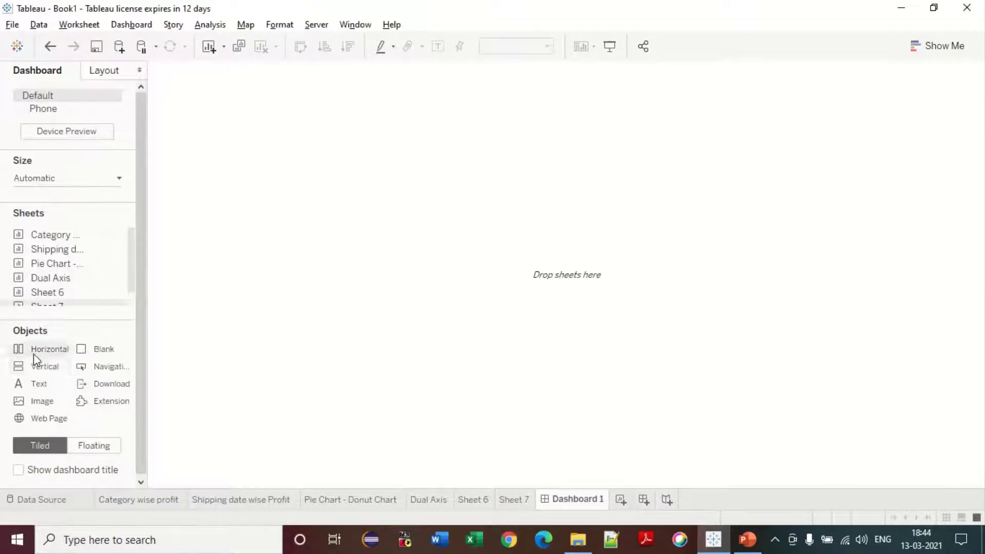
{"action": "left_click_drag", "start_coordinate": [35, 367], "coordinate": [531, 269]}
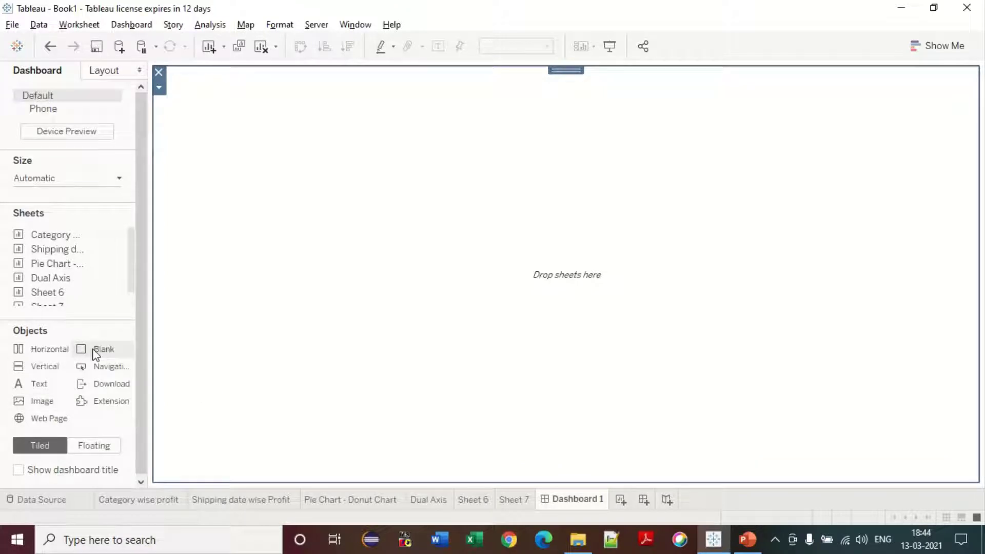
{"action": "left_click_drag", "start_coordinate": [95, 354], "coordinate": [322, 318]}
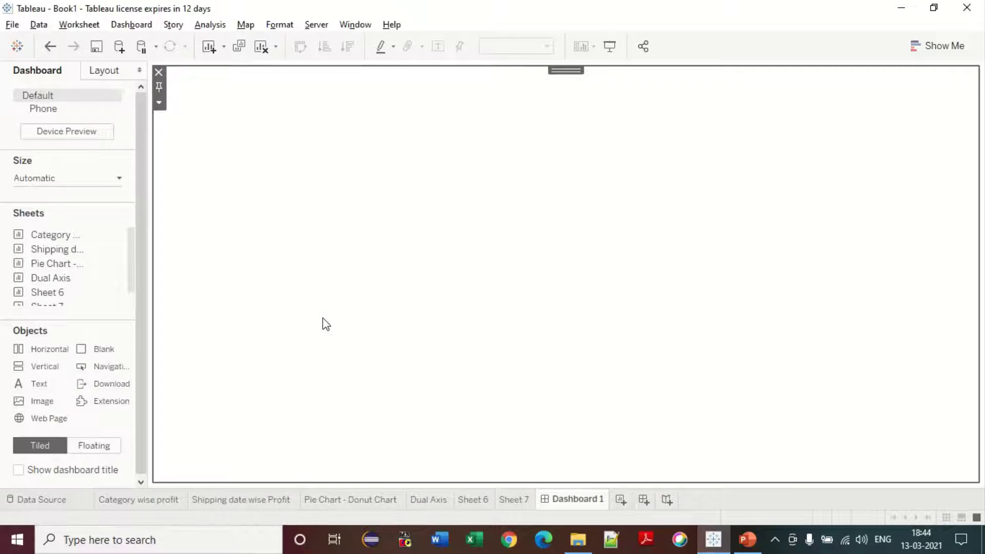
{"action": "mouse_move", "coordinate": [61, 237]}
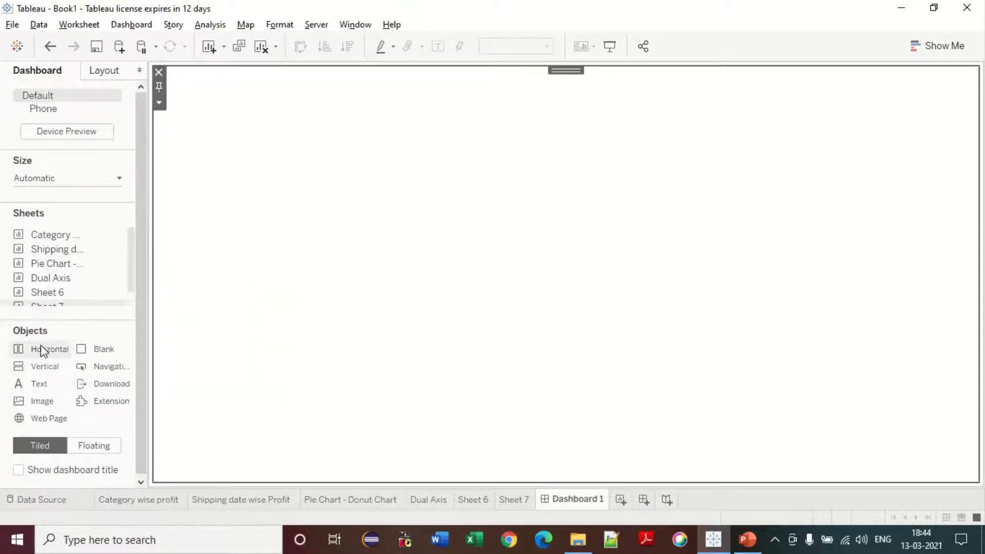
{"action": "left_click_drag", "start_coordinate": [41, 344], "coordinate": [492, 457]}
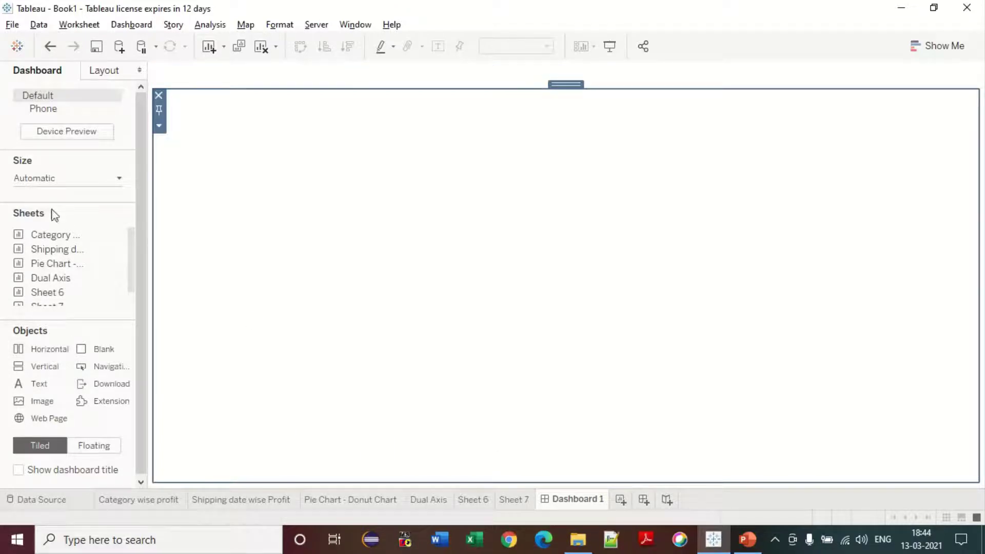
Place the Sheet 6 map and the Pie Chart - Donut Chart side by side in the horizontal container, widening the donut chart.
{"action": "mouse_move", "coordinate": [56, 239]}
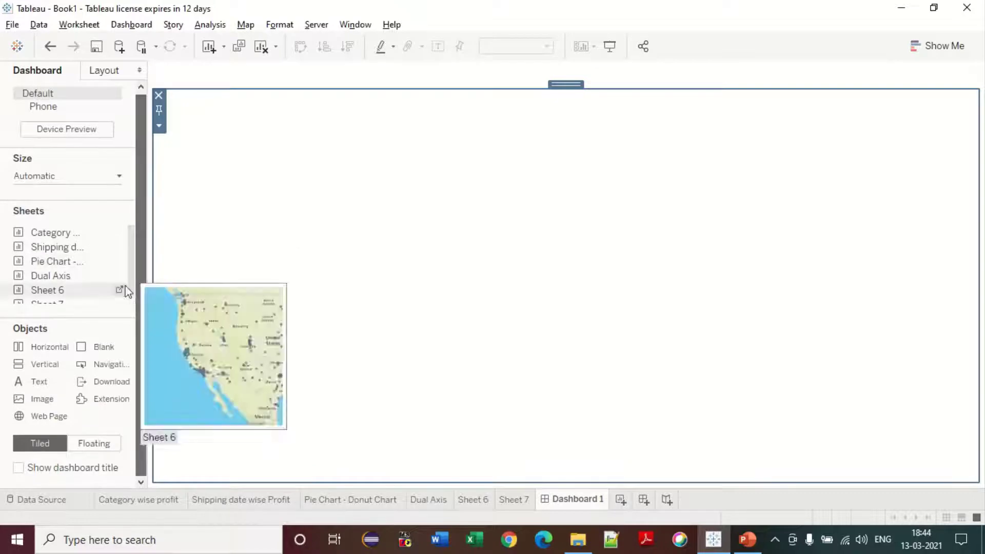
{"action": "left_click_drag", "start_coordinate": [132, 283], "coordinate": [132, 301]}
{"action": "mouse_move", "coordinate": [82, 285]}
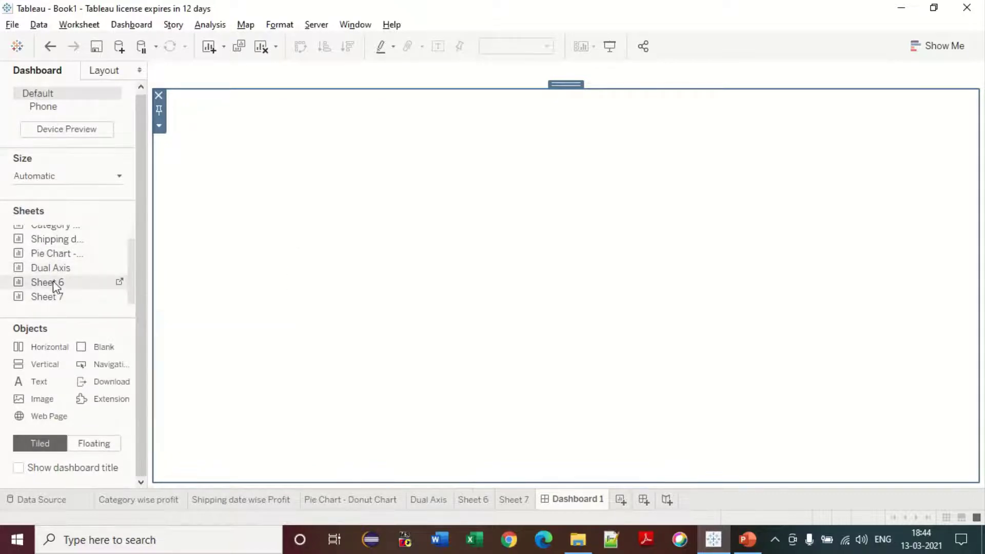
{"action": "left_click_drag", "start_coordinate": [55, 282], "coordinate": [324, 266]}
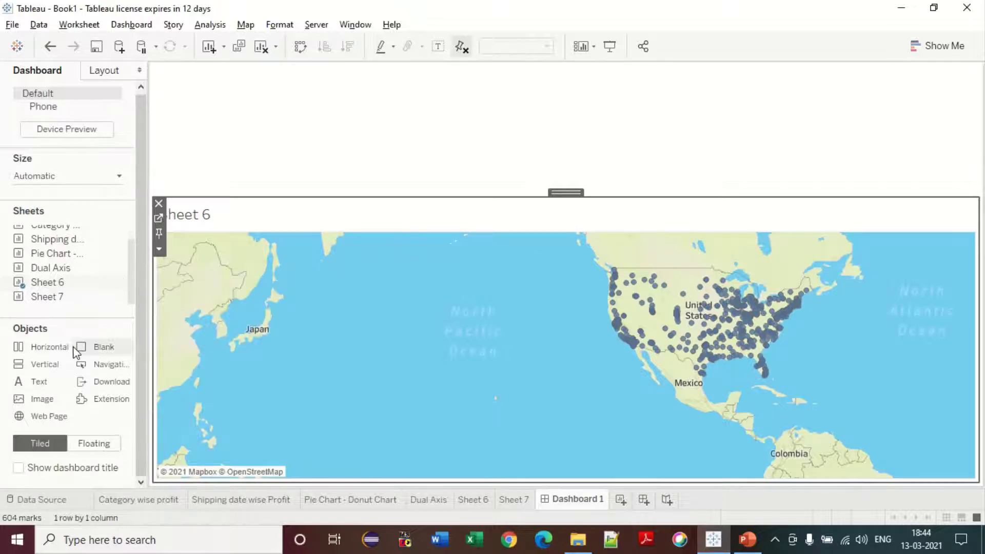
{"action": "mouse_move", "coordinate": [54, 259]}
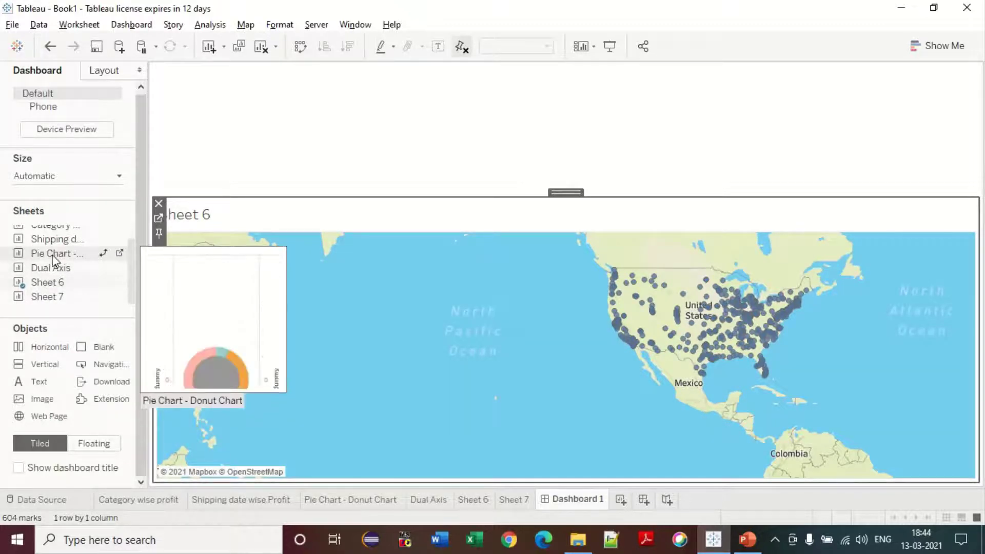
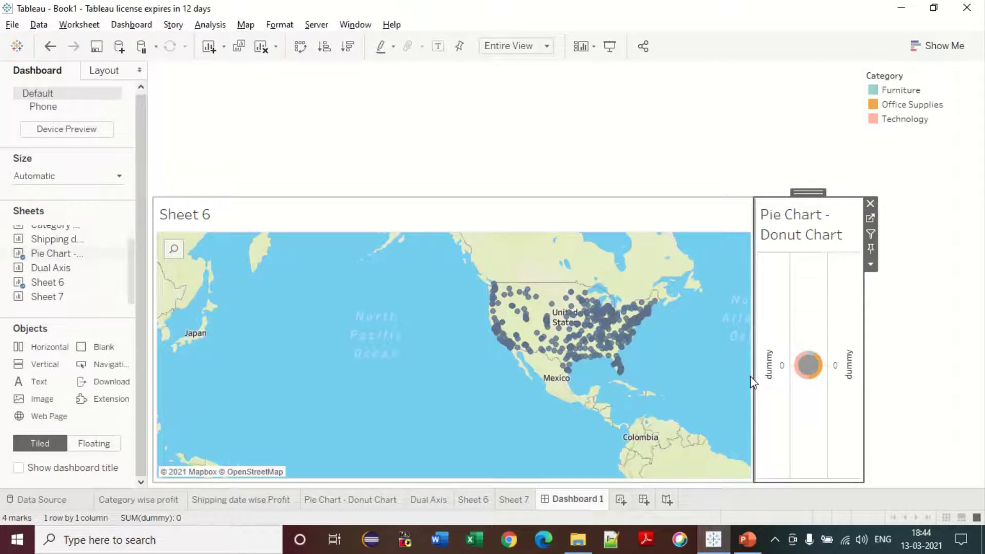
{"action": "left_click_drag", "start_coordinate": [752, 377], "coordinate": [599, 365]}
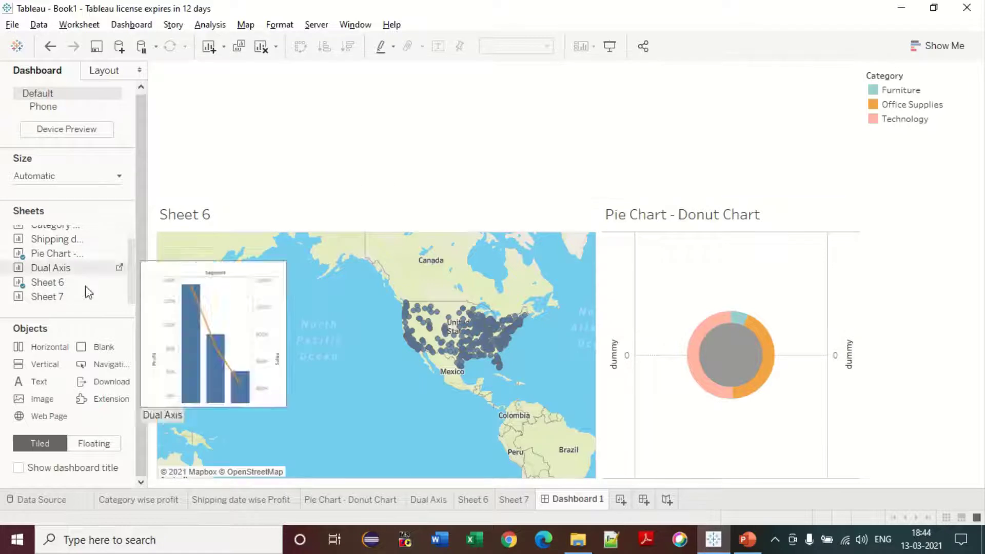
Add a horizontal container above the map row and place Dual Axis, Shipping date wise Profit and Category wise profit side by side in it.
{"action": "left_click_drag", "start_coordinate": [45, 355], "coordinate": [485, 102]}
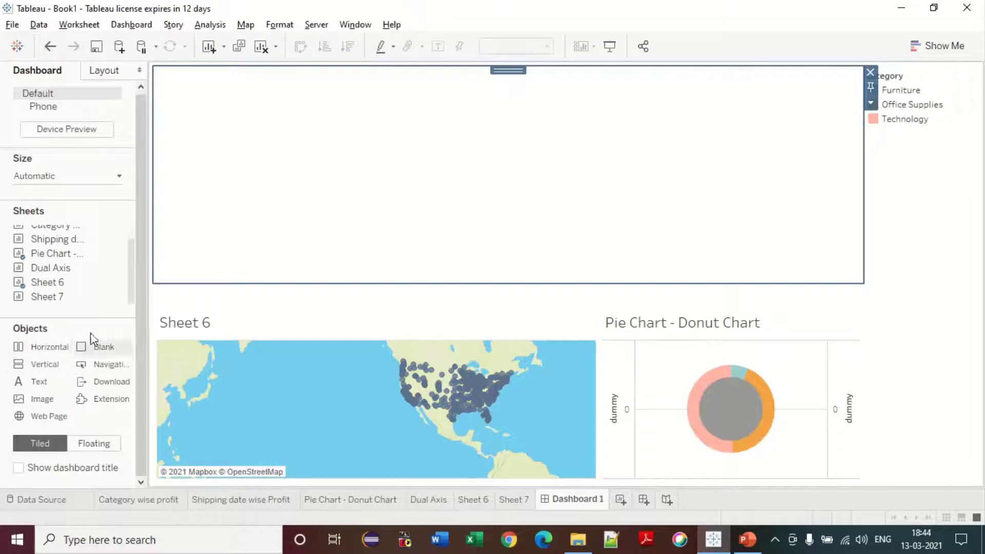
{"action": "mouse_move", "coordinate": [45, 267]}
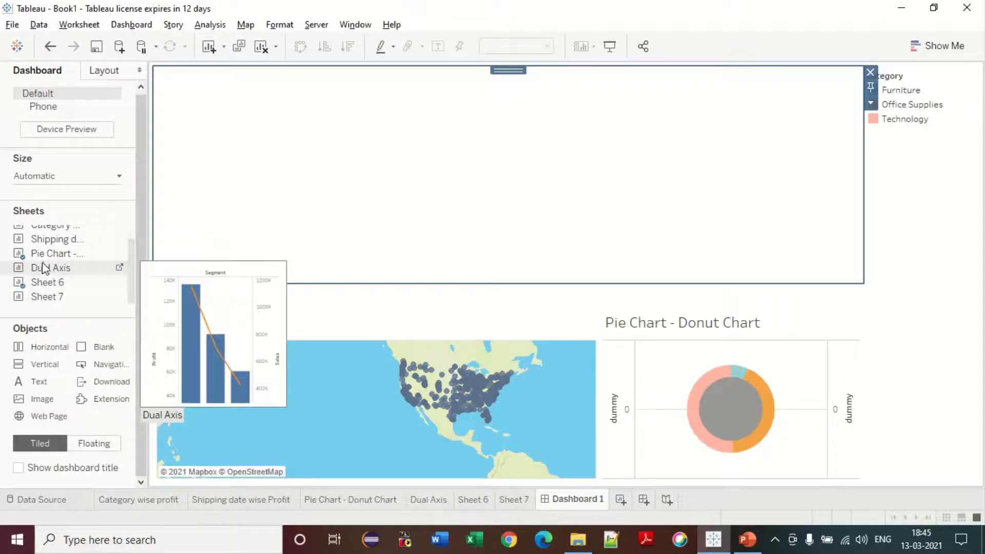
{"action": "left_click_drag", "start_coordinate": [46, 269], "coordinate": [255, 186]}
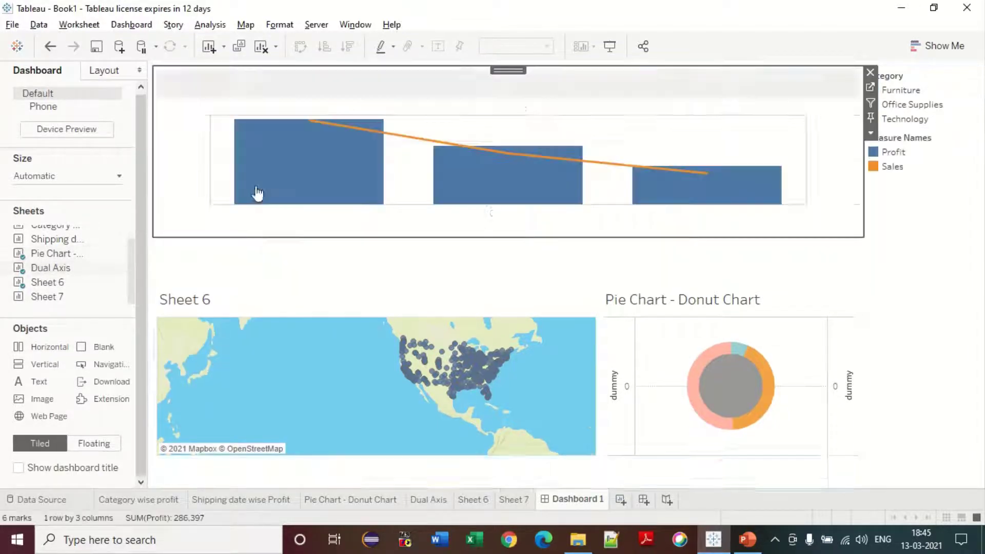
{"action": "mouse_move", "coordinate": [54, 289]}
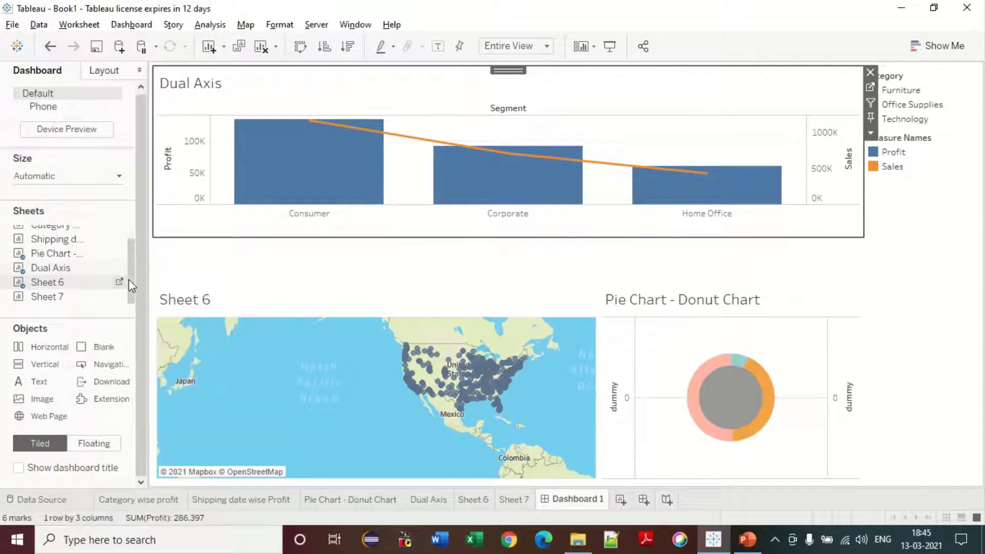
{"action": "left_click_drag", "start_coordinate": [130, 282], "coordinate": [131, 260]}
{"action": "mouse_move", "coordinate": [71, 250]}
{"action": "left_click_drag", "start_coordinate": [37, 249], "coordinate": [707, 158]}
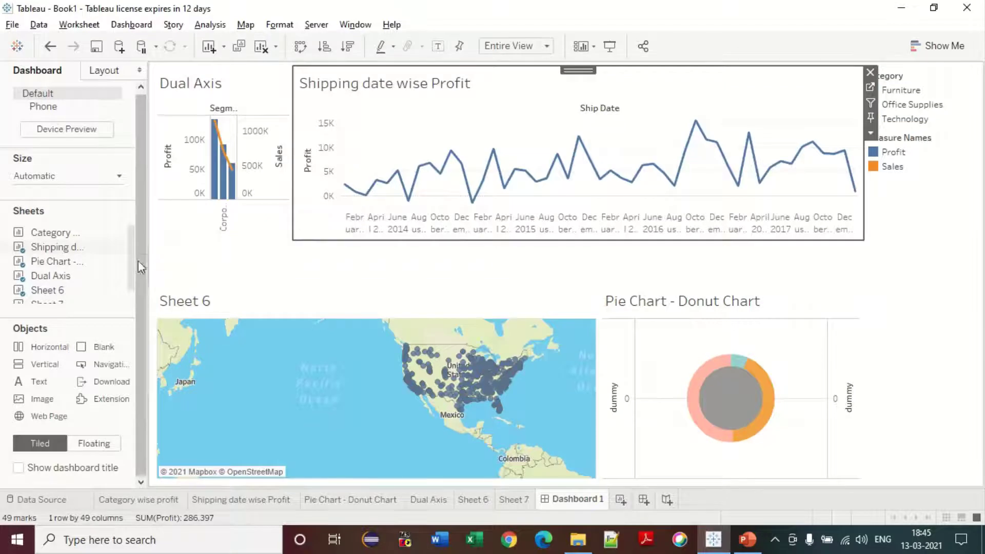
{"action": "left_click_drag", "start_coordinate": [51, 232], "coordinate": [842, 168]}
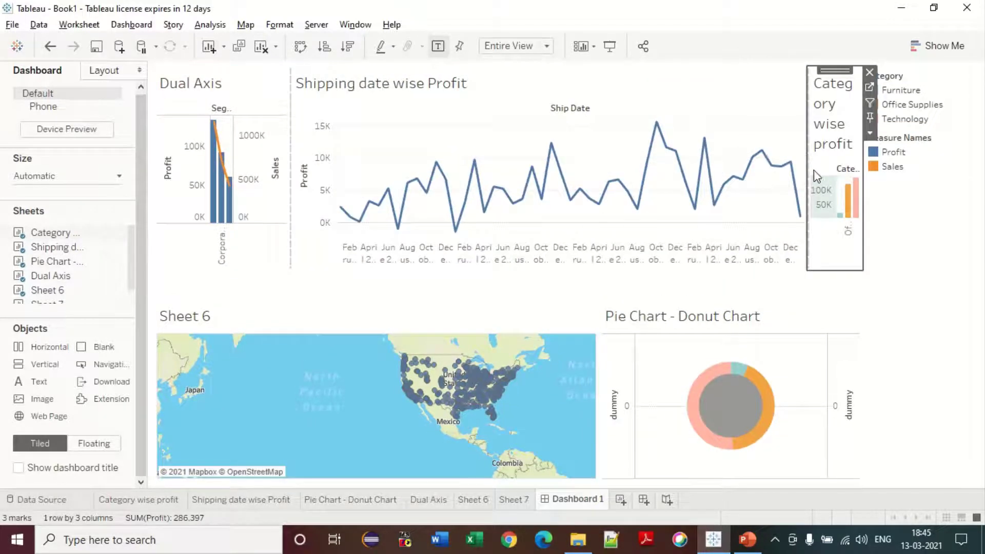
Delete the container holding the Category and Measure Names legends and rebalance the widths of the three charts in the upper row.
{"action": "left_click", "coordinate": [912, 200]}
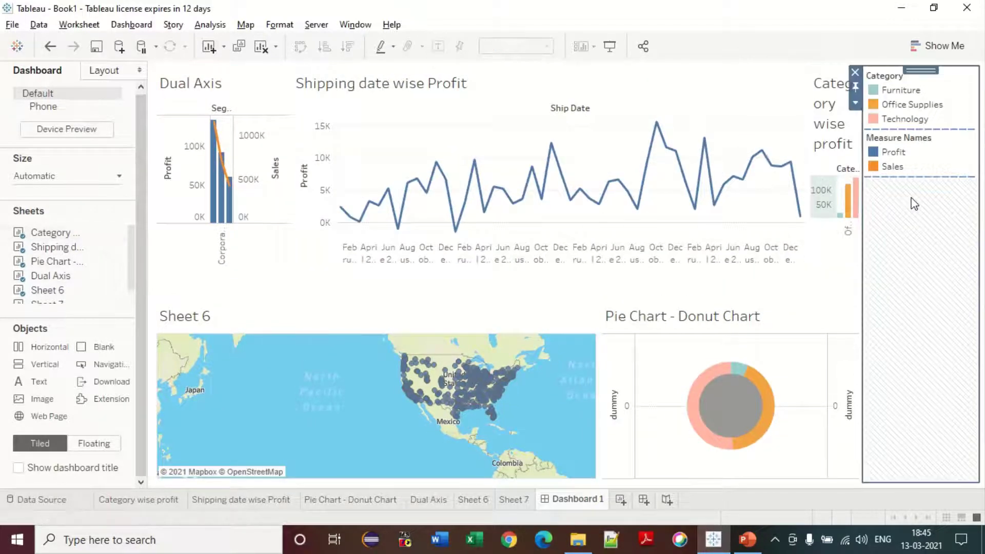
{"action": "left_click", "coordinate": [854, 72]}
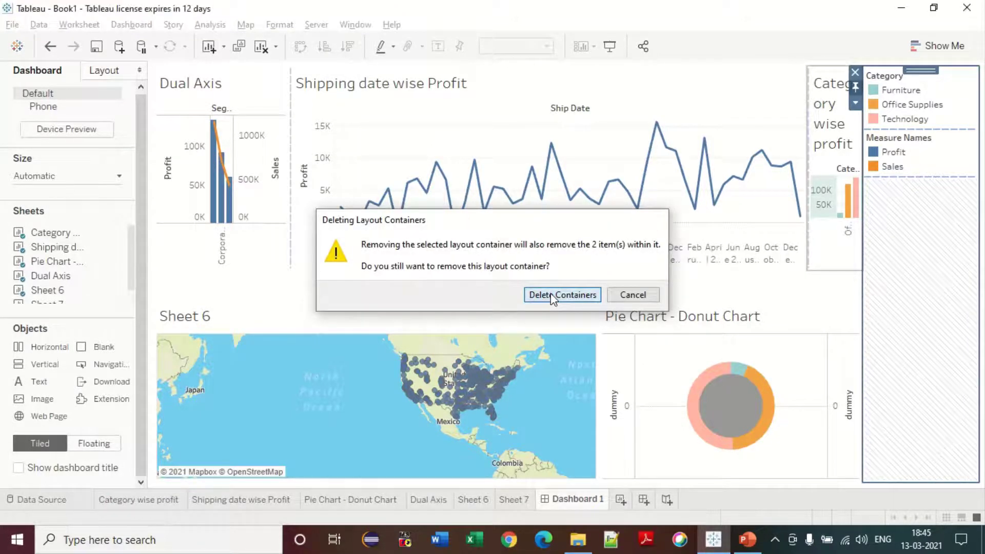
{"action": "left_click", "coordinate": [550, 293]}
{"action": "left_click_drag", "start_coordinate": [914, 149], "coordinate": [580, 149]}
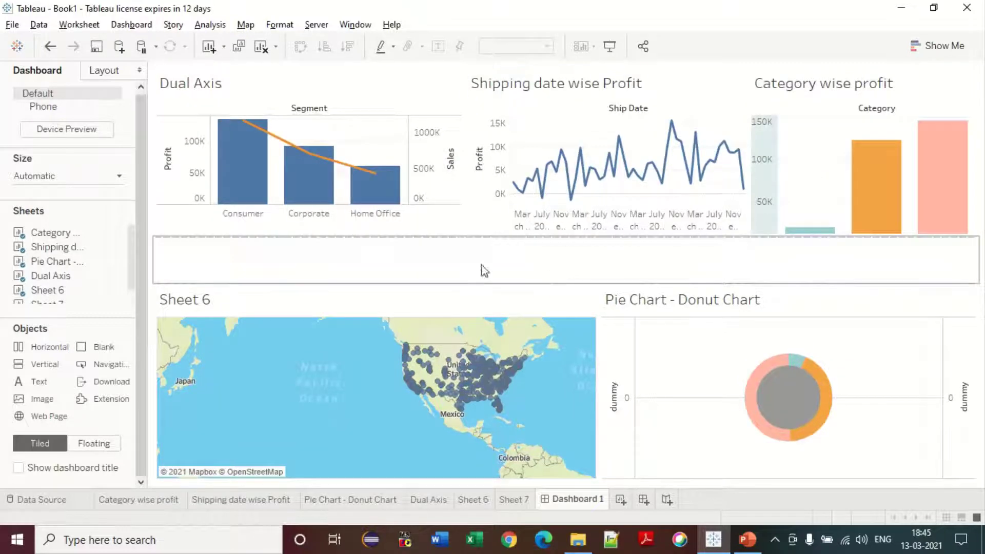
Move the blank object above the upper chart row and shrink it to a thin strip across the dashboard.
{"action": "left_click", "coordinate": [440, 260]}
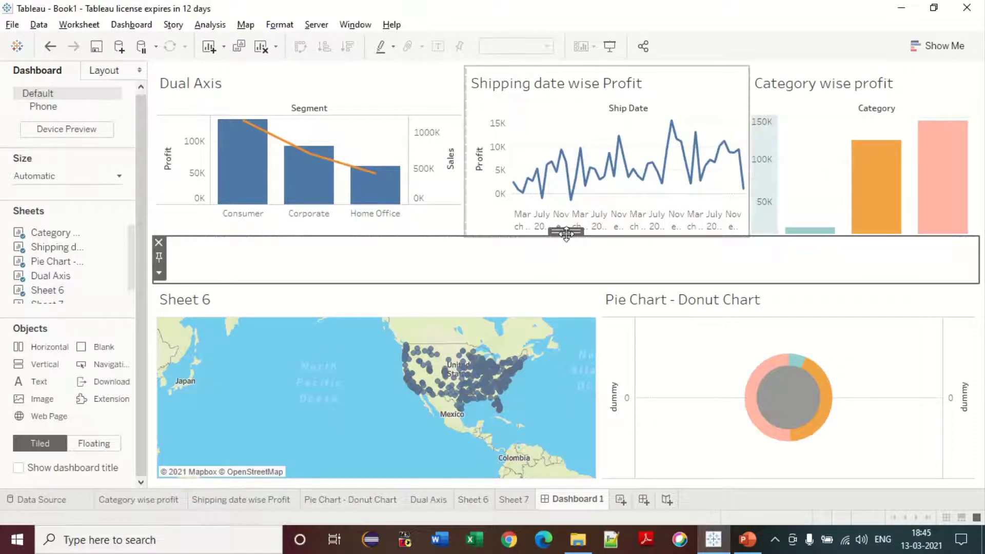
{"action": "left_click_drag", "start_coordinate": [565, 224], "coordinate": [549, 77]}
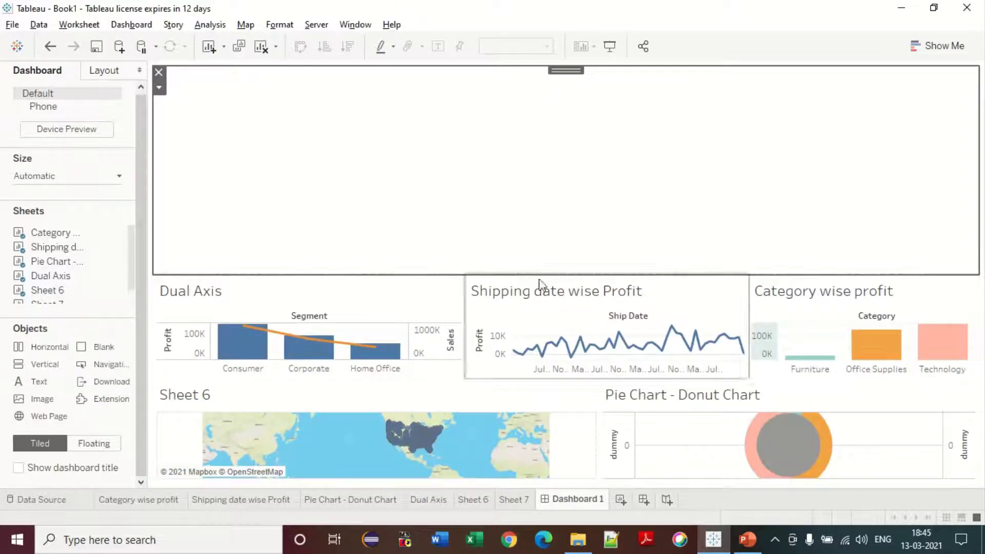
{"action": "left_click_drag", "start_coordinate": [540, 274], "coordinate": [538, 114]}
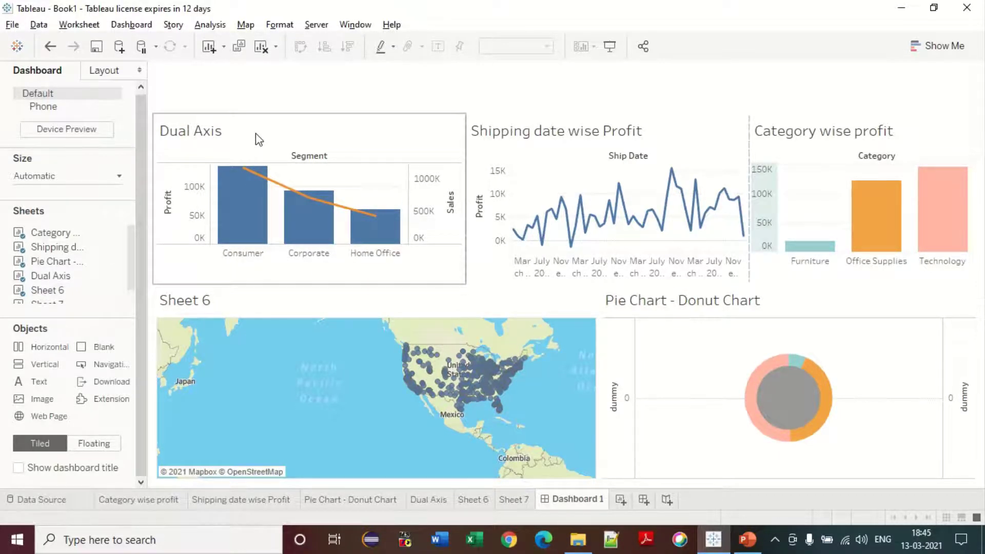
Add a text object reading "My Dashboard" in the blank strip above the charts.
{"action": "left_click", "coordinate": [380, 93]}
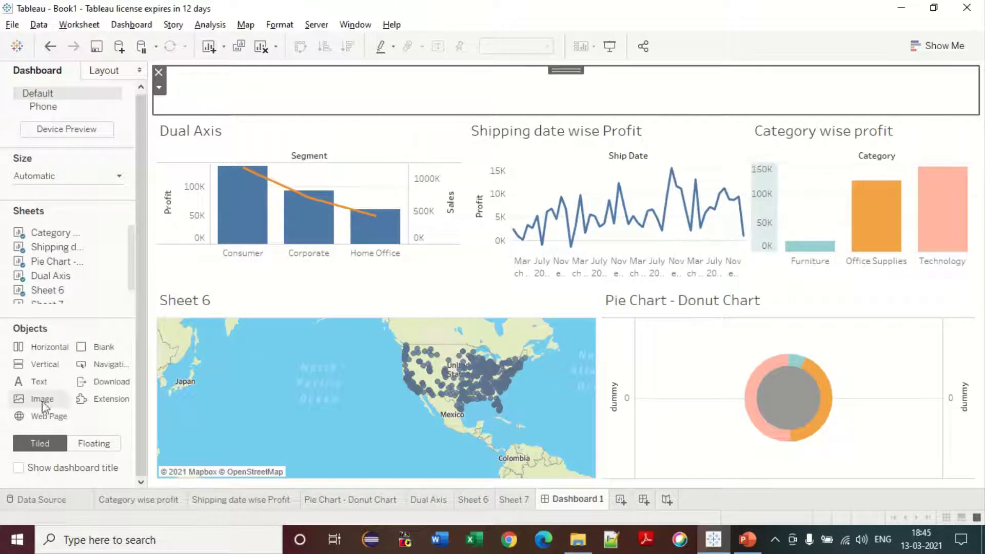
{"action": "left_click_drag", "start_coordinate": [39, 387], "coordinate": [532, 91]}
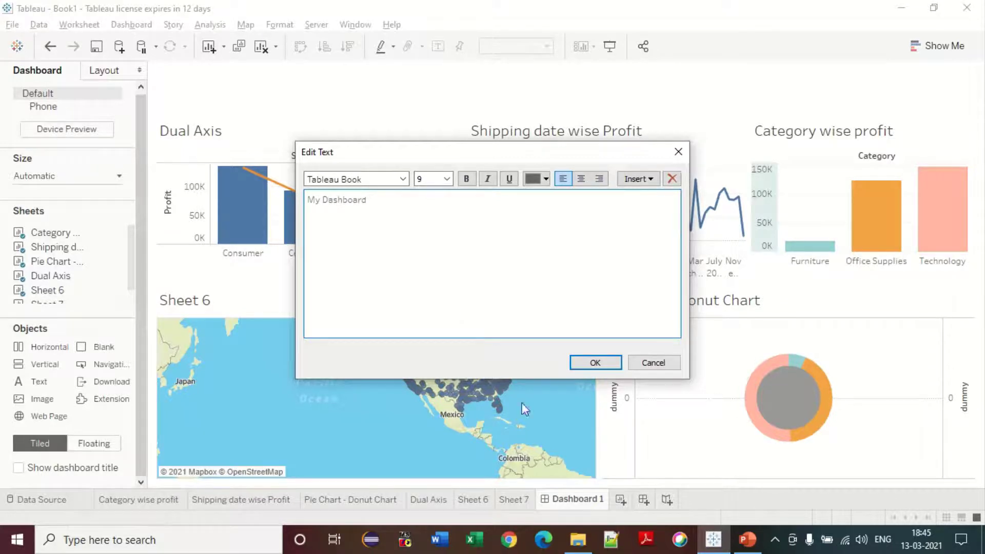
{"action": "left_click", "coordinate": [595, 362]}
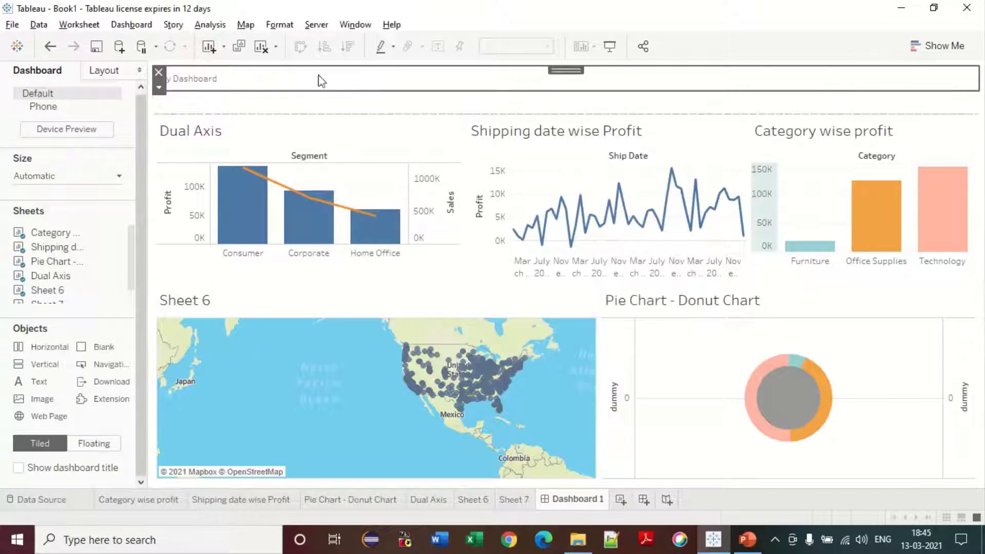
Centre the "My Dashboard" text and make its text object fill the full height of the strip above the charts.
{"action": "double_click", "coordinate": [279, 80]}
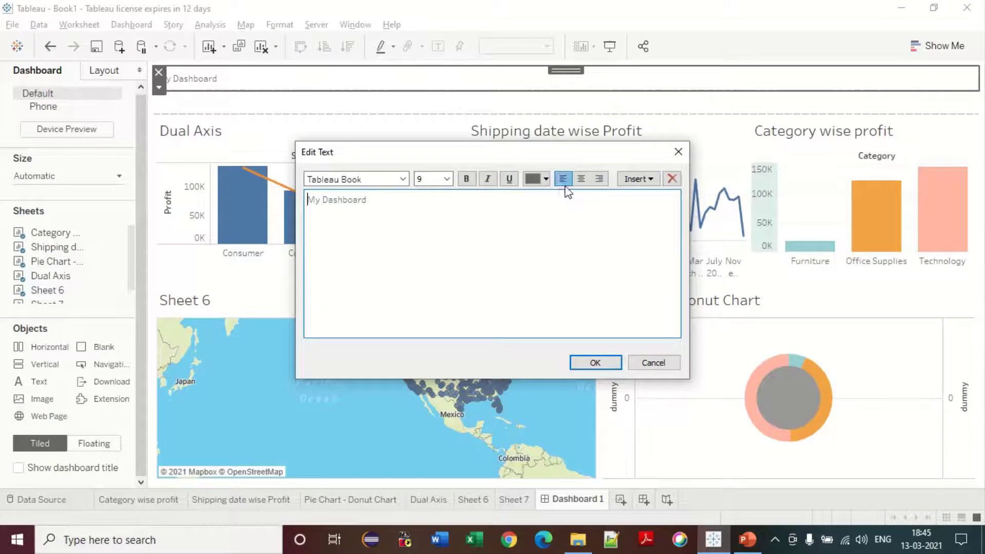
{"action": "left_click", "coordinate": [581, 178]}
{"action": "left_click", "coordinate": [595, 362]}
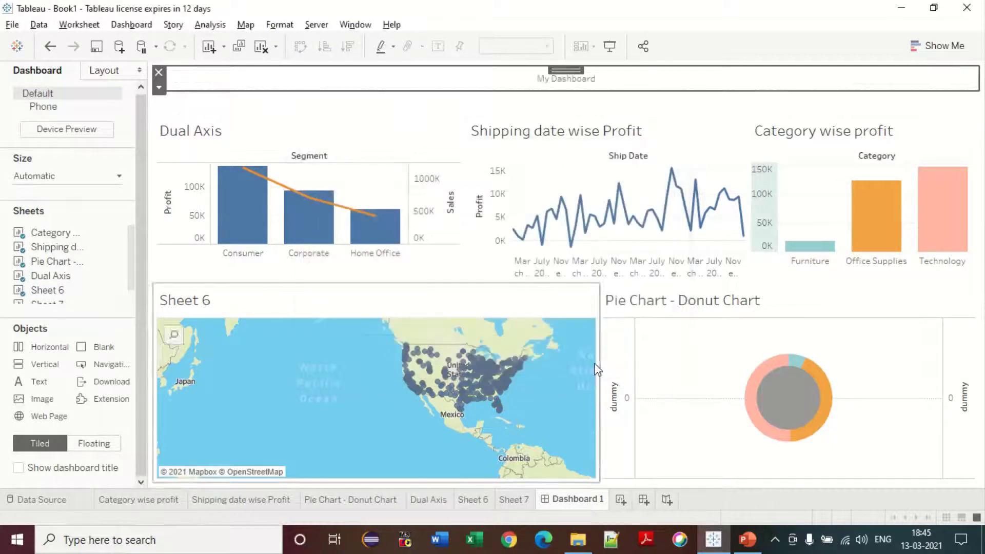
{"action": "left_click_drag", "start_coordinate": [560, 85], "coordinate": [438, 103]}
{"action": "left_click_drag", "start_coordinate": [536, 123], "coordinate": [158, 103]}
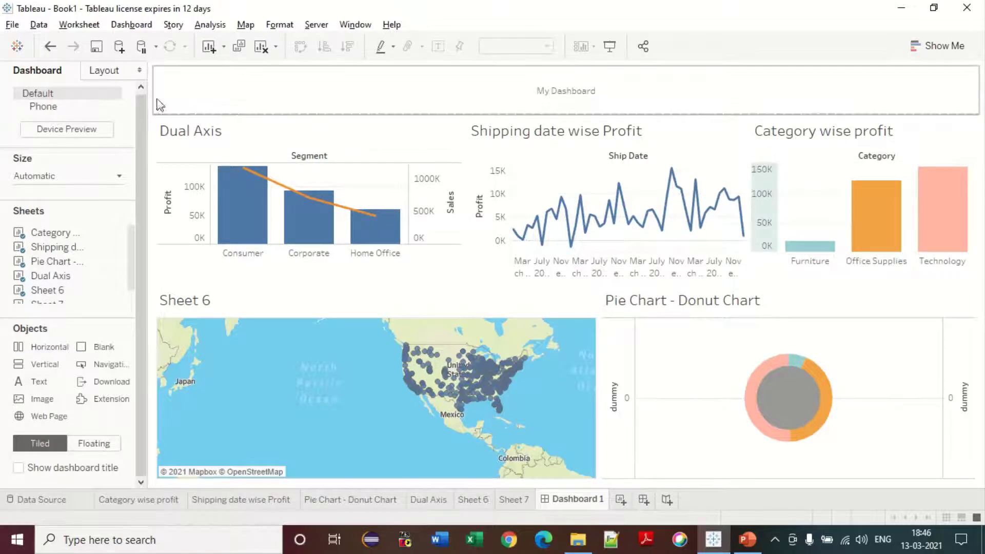
Format the "My Dashboard" text in Tableau Bold, size 18, with a blue font colour.
{"action": "double_click", "coordinate": [611, 102]}
{"action": "key", "text": "ctrl+a"}
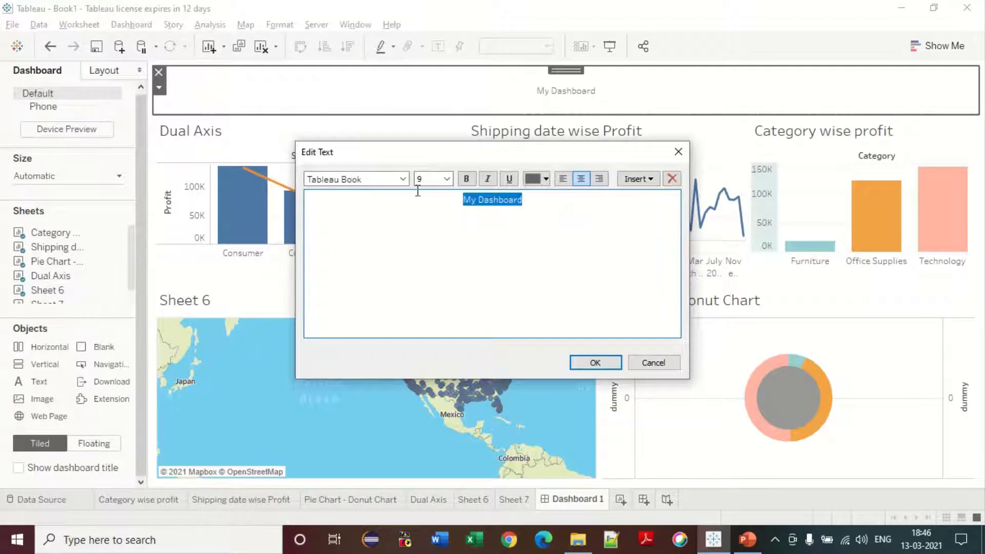
{"action": "left_click", "coordinate": [403, 179]}
{"action": "left_click", "coordinate": [378, 387]}
{"action": "left_click", "coordinate": [403, 179]}
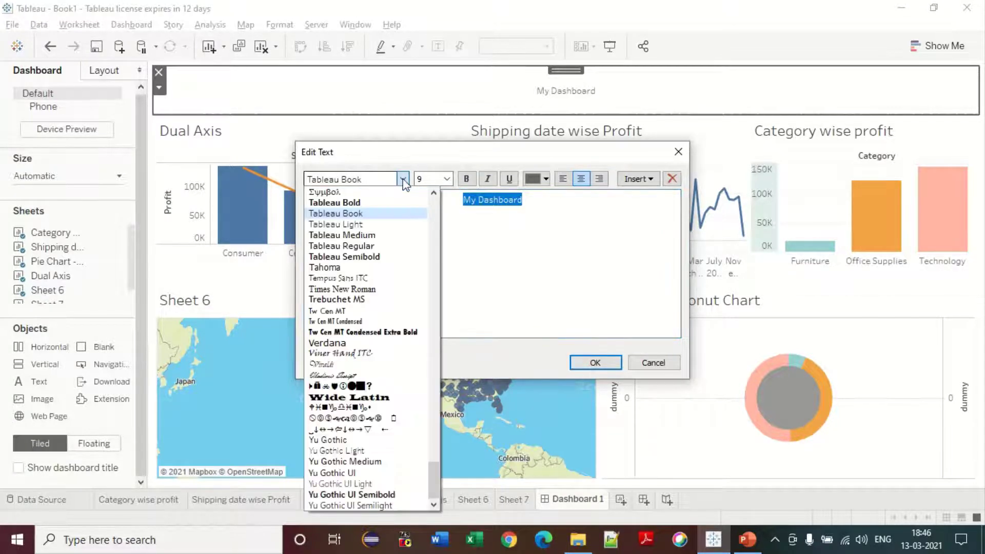
{"action": "left_click", "coordinate": [350, 203]}
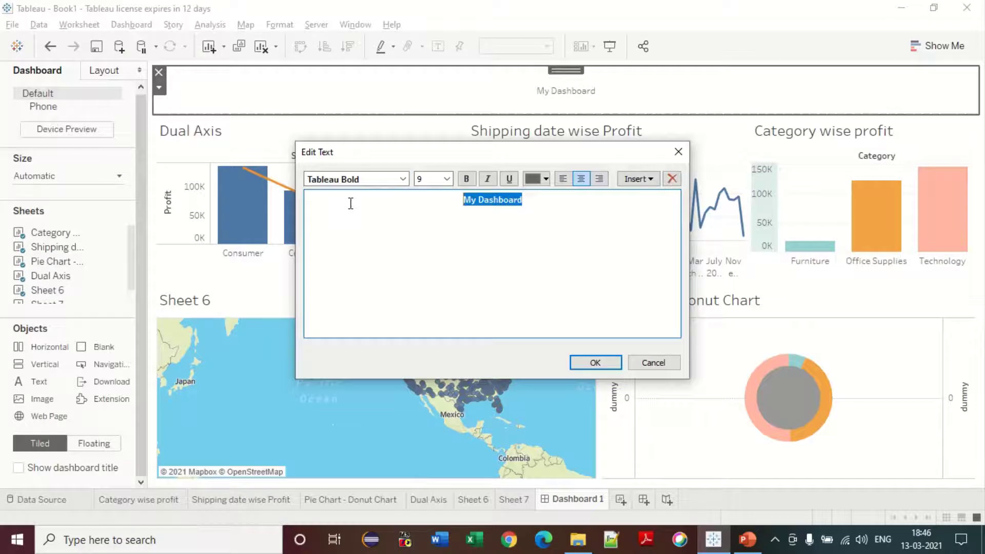
{"action": "left_click", "coordinate": [447, 179]}
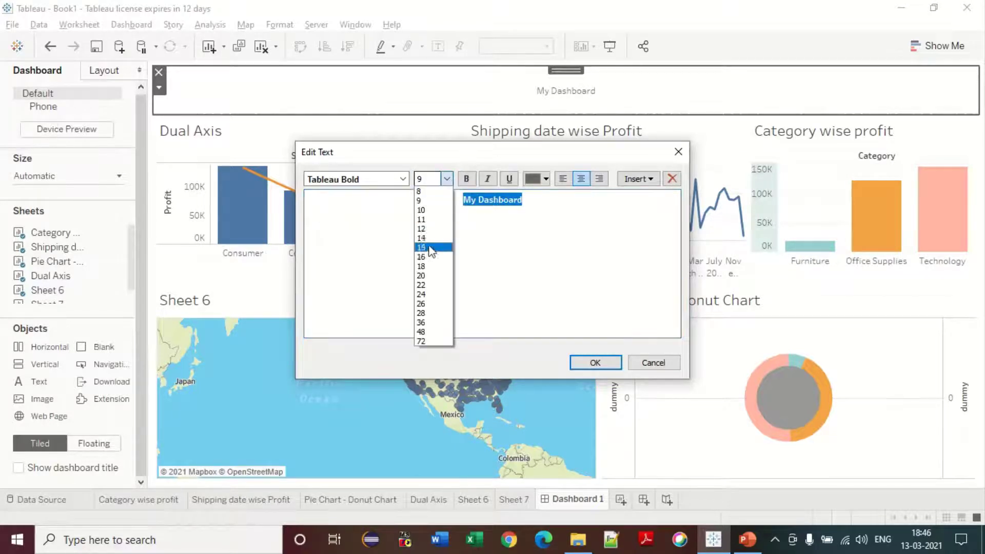
{"action": "left_click", "coordinate": [422, 266]}
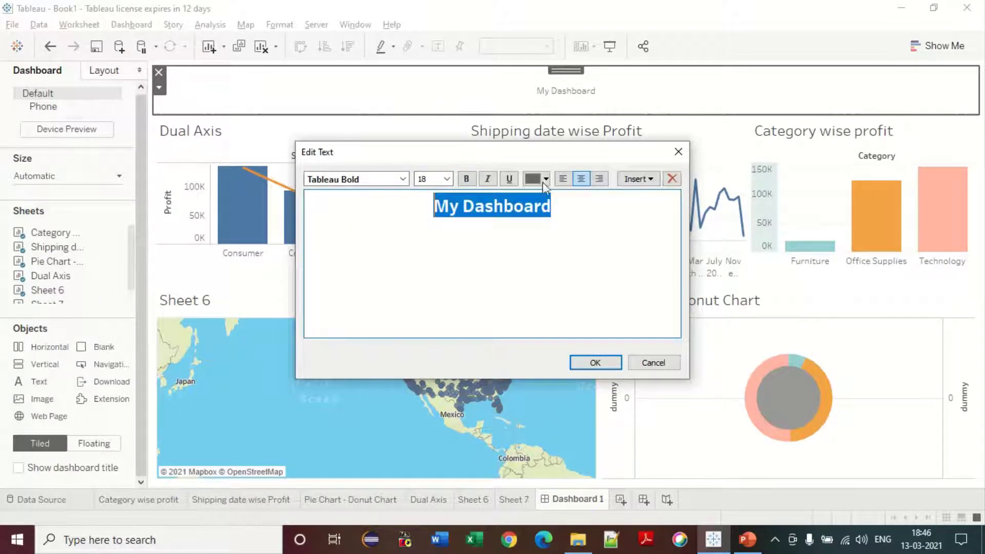
{"action": "left_click", "coordinate": [545, 180]}
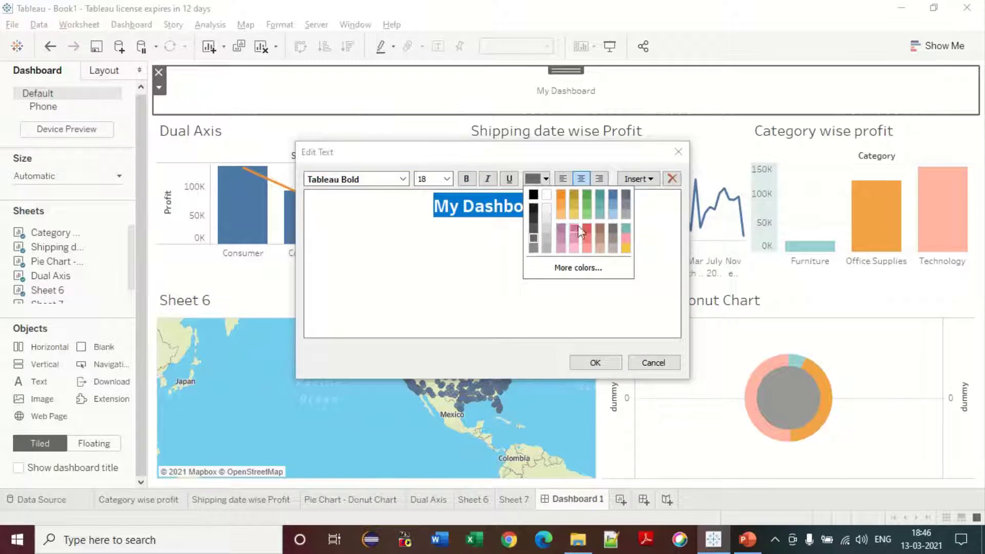
{"action": "left_click", "coordinate": [614, 195]}
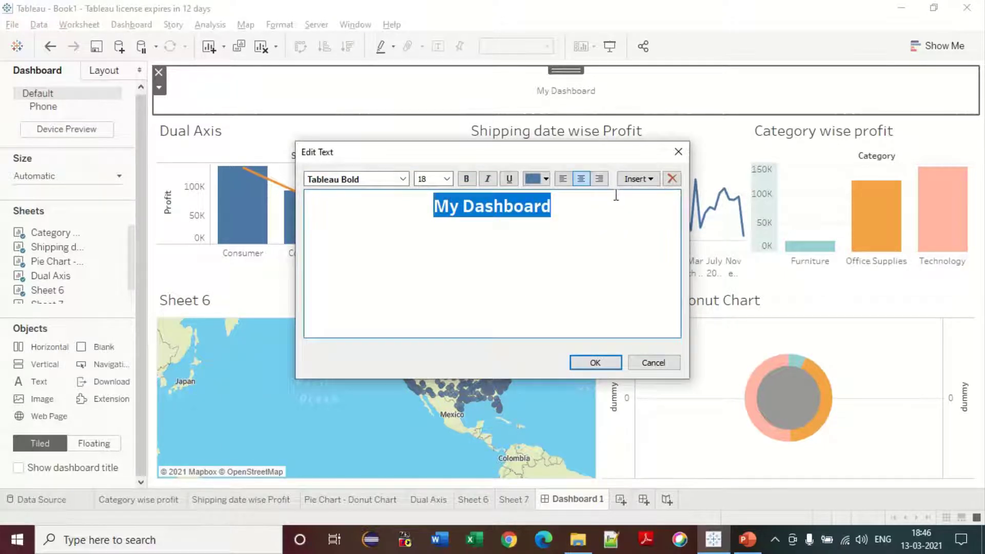
{"action": "left_click", "coordinate": [595, 362]}
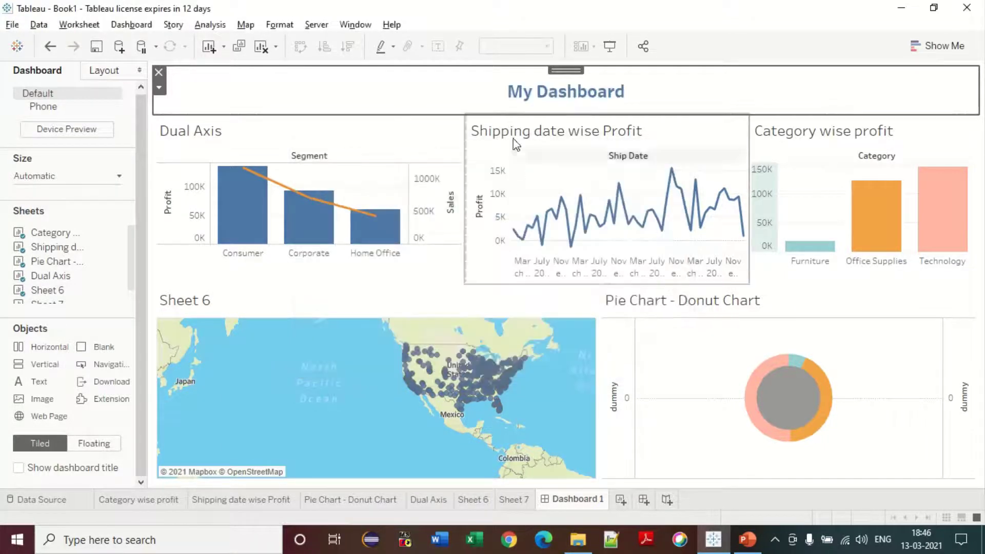
{"action": "left_click", "coordinate": [401, 139]}
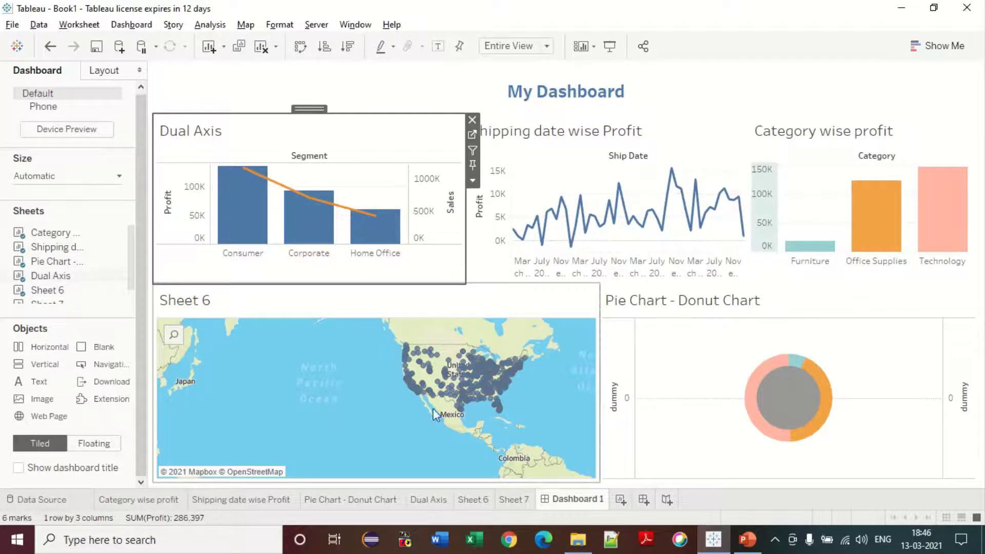
{"action": "left_click", "coordinate": [732, 303]}
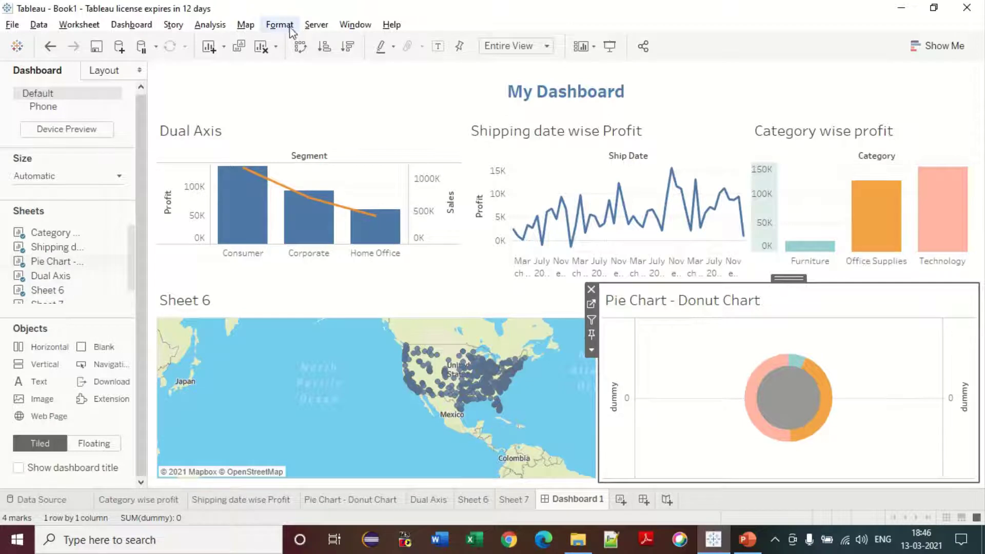
{"action": "left_click", "coordinate": [344, 141]}
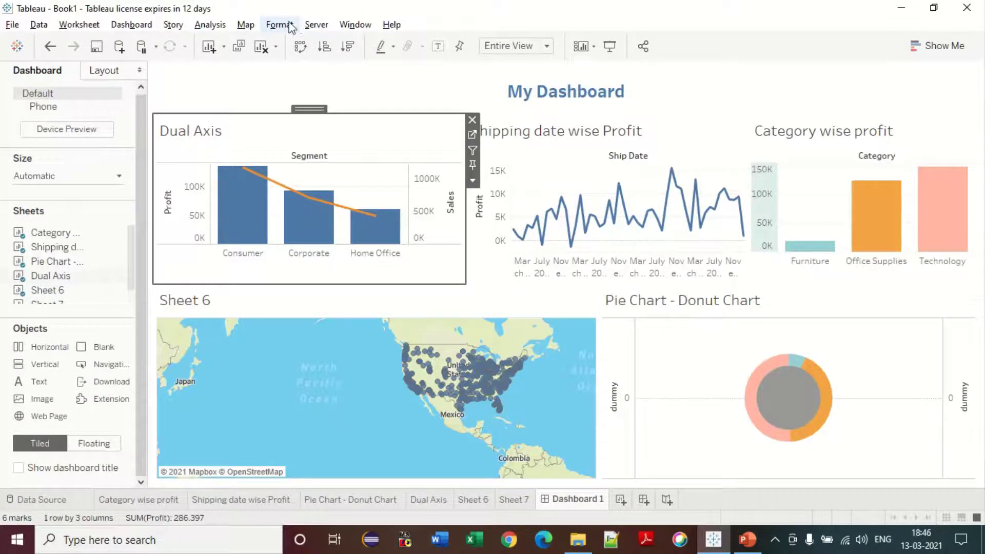
Try a light grey default shading for the whole dashboard, then undo it.
{"action": "left_click", "coordinate": [285, 26]}
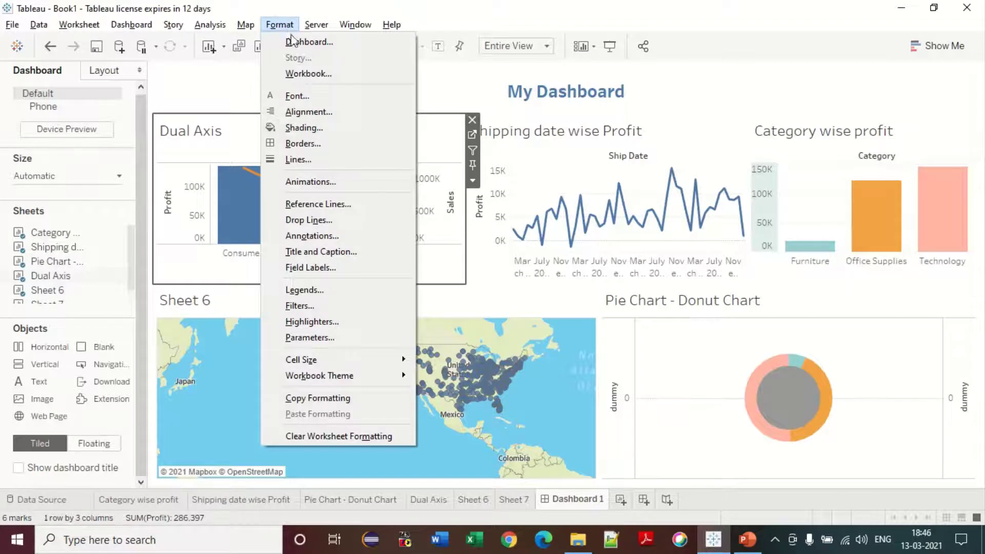
{"action": "left_click", "coordinate": [296, 43]}
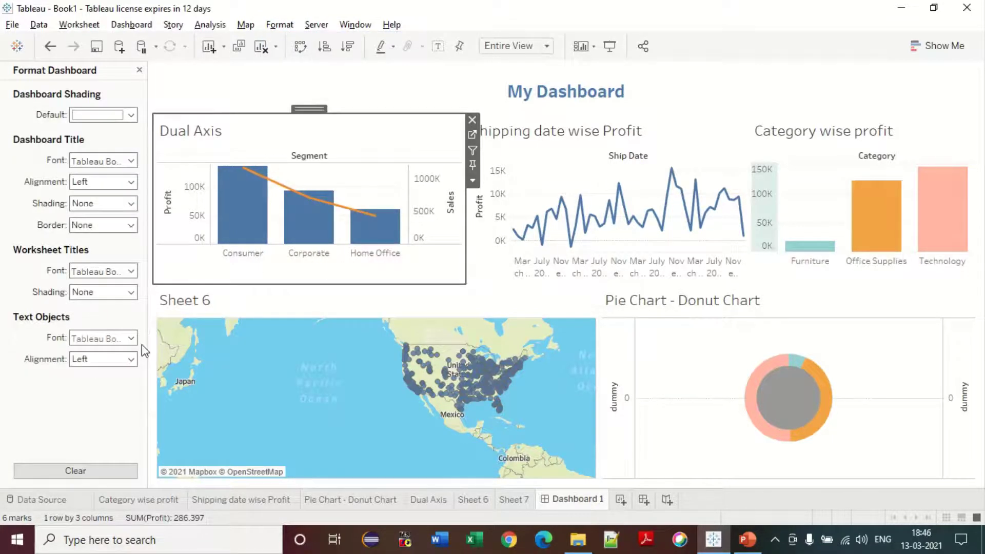
{"action": "left_click", "coordinate": [130, 115]}
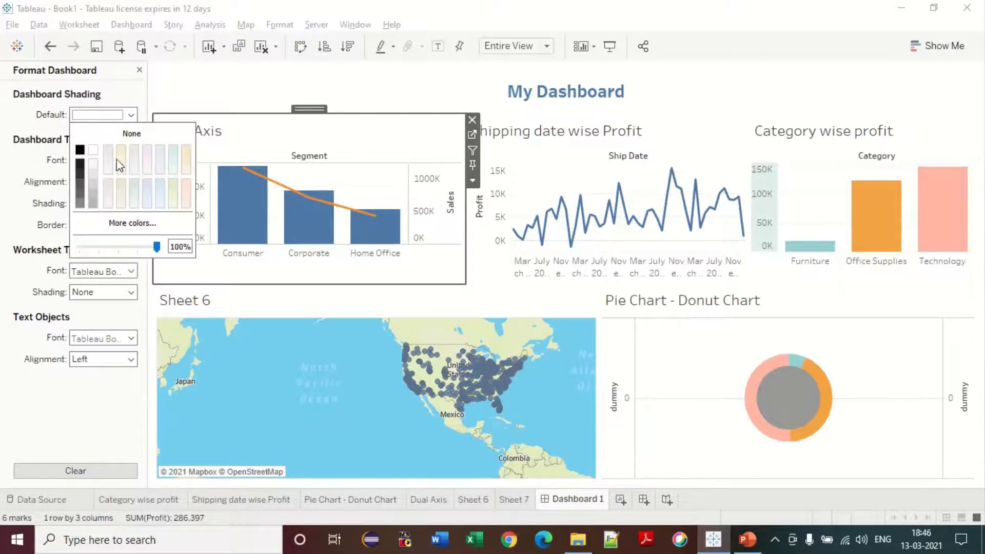
{"action": "left_click", "coordinate": [95, 188]}
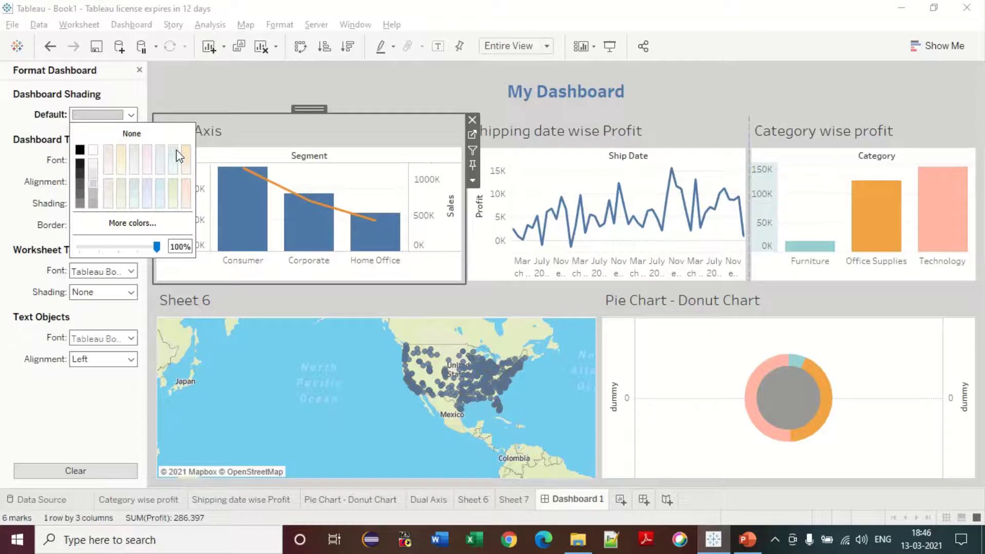
{"action": "left_click", "coordinate": [435, 134]}
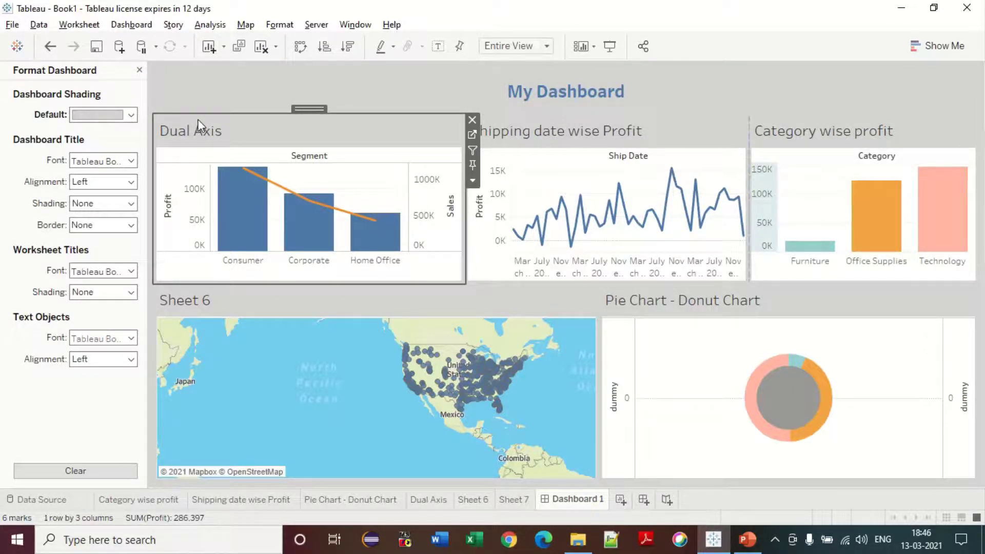
{"action": "mouse_move", "coordinate": [233, 201]}
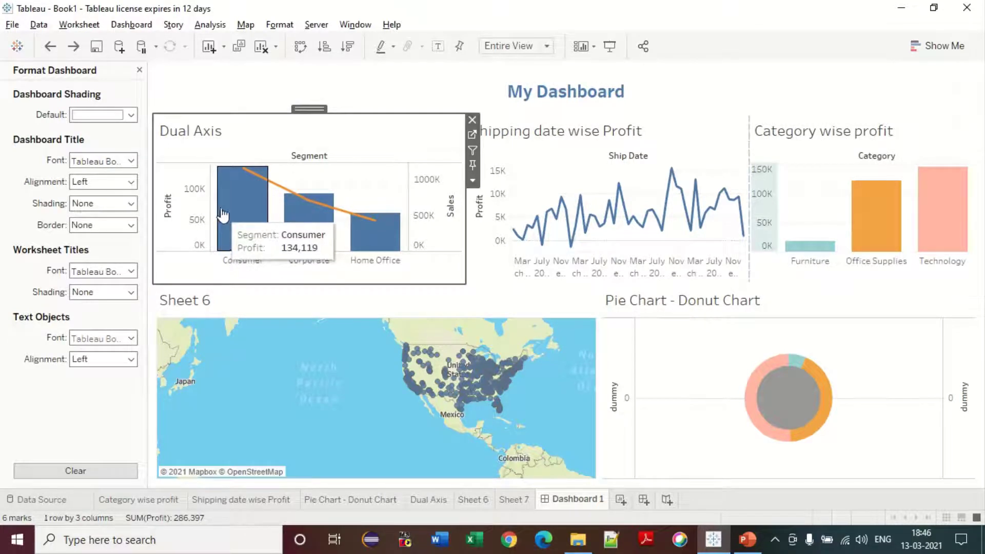
Set the default shading of the whole dashboard to the custom light grey #f5f5f5.
{"action": "left_click", "coordinate": [131, 114]}
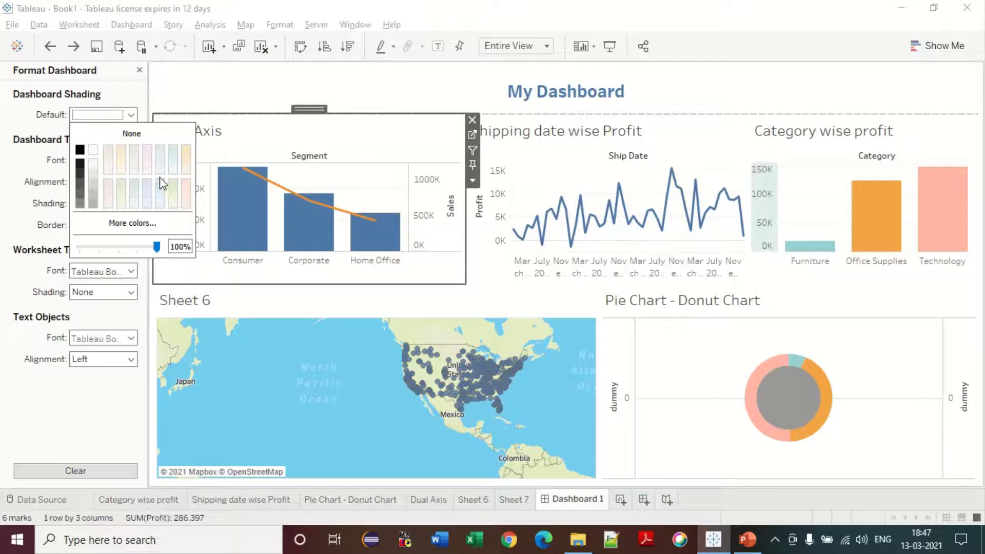
{"action": "left_click", "coordinate": [134, 226]}
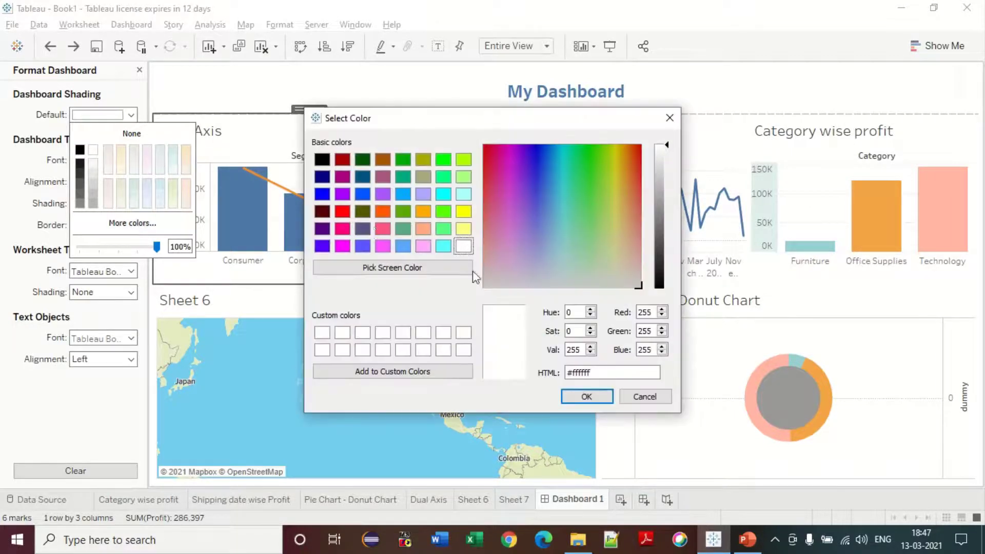
{"action": "left_click", "coordinate": [661, 151]}
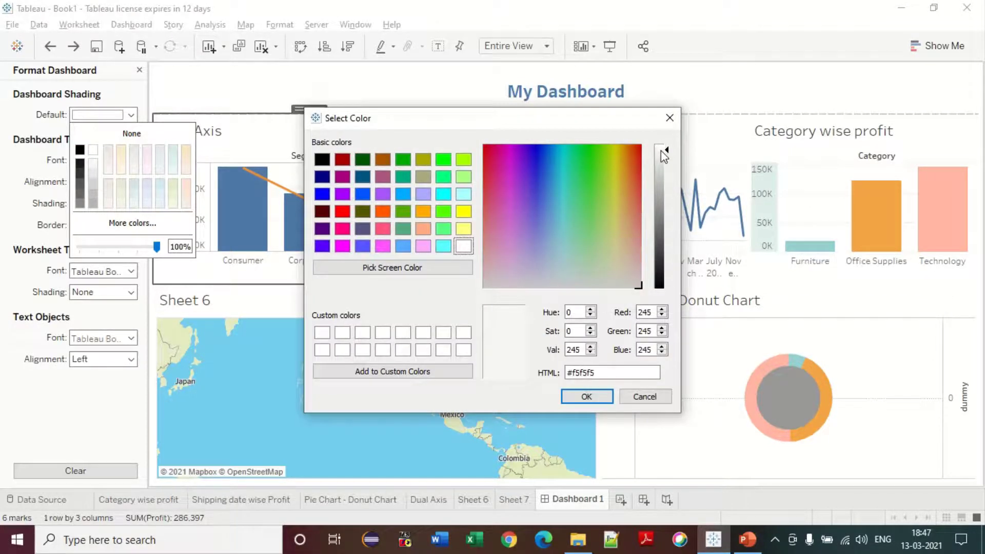
{"action": "left_click", "coordinate": [584, 396]}
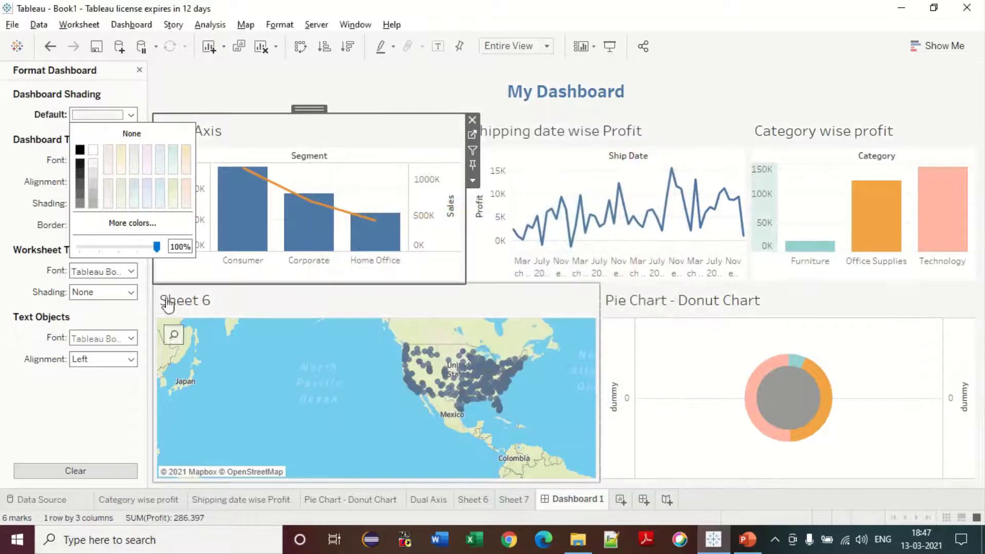
{"action": "left_click", "coordinate": [270, 99]}
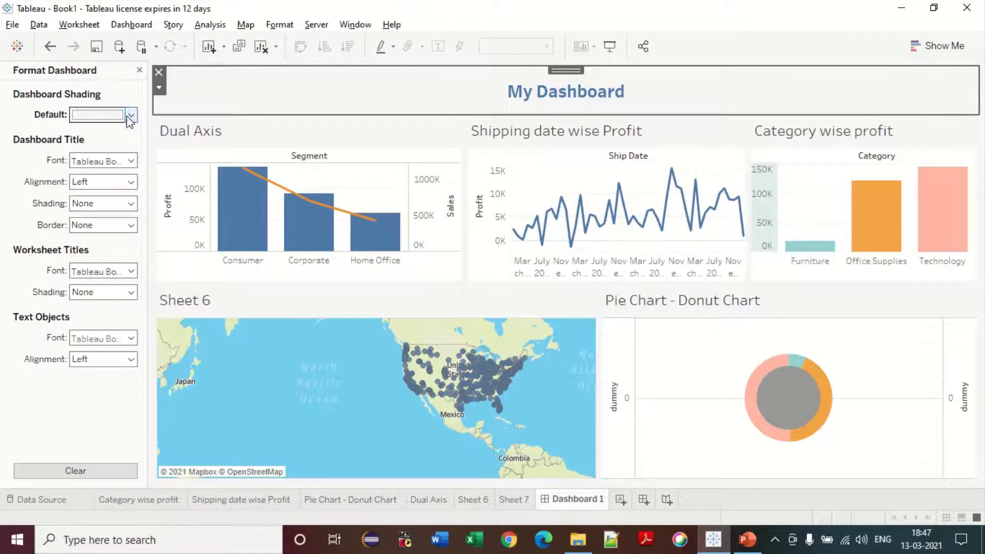
Make the font of all worksheet titles on the dashboard bold.
{"action": "left_click", "coordinate": [131, 271]}
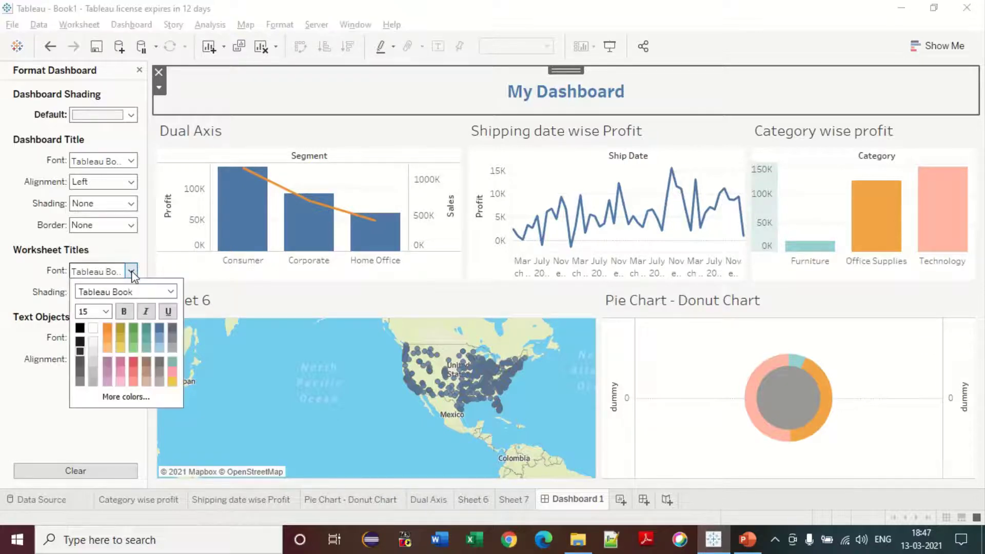
{"action": "left_click", "coordinate": [125, 310]}
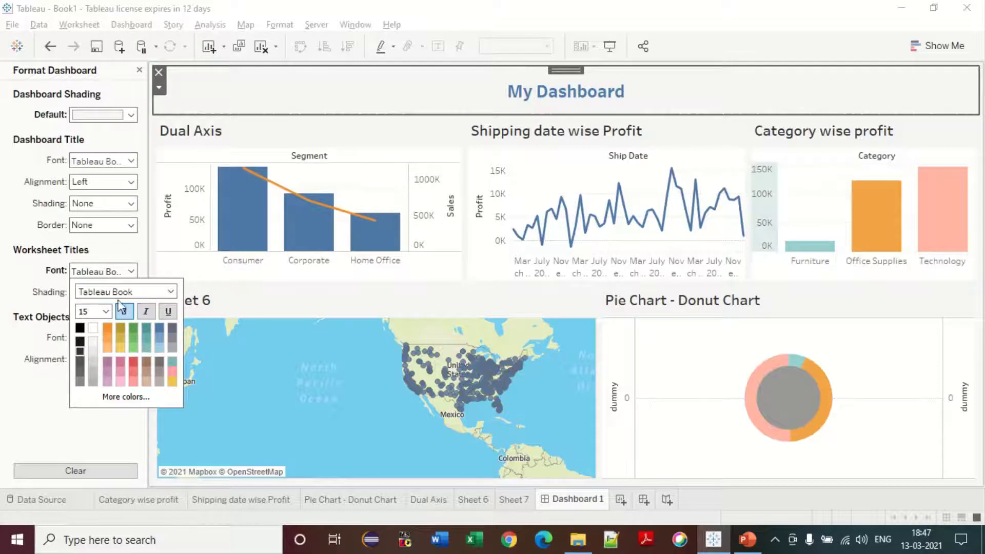
{"action": "left_click", "coordinate": [21, 384]}
Try pale orange and several grey shadings behind the worksheet titles, ending with mid-grey and a near-white title font.
{"action": "left_click", "coordinate": [112, 294]}
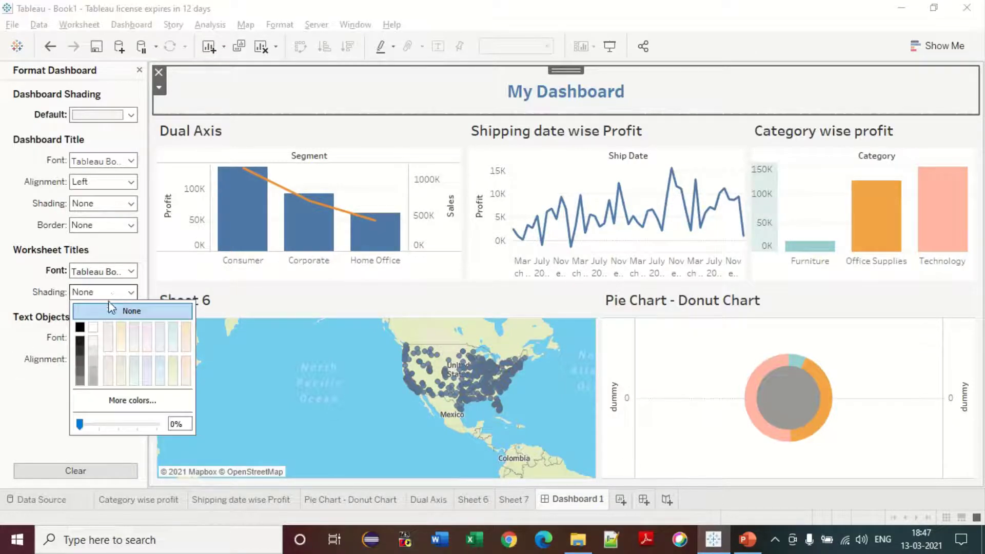
{"action": "left_click", "coordinate": [93, 372]}
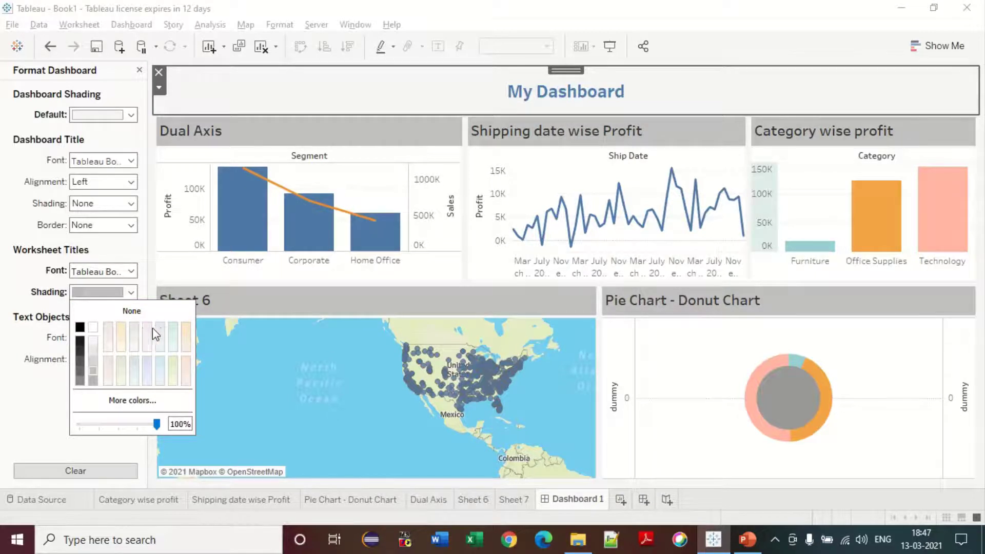
{"action": "left_click", "coordinate": [173, 329]}
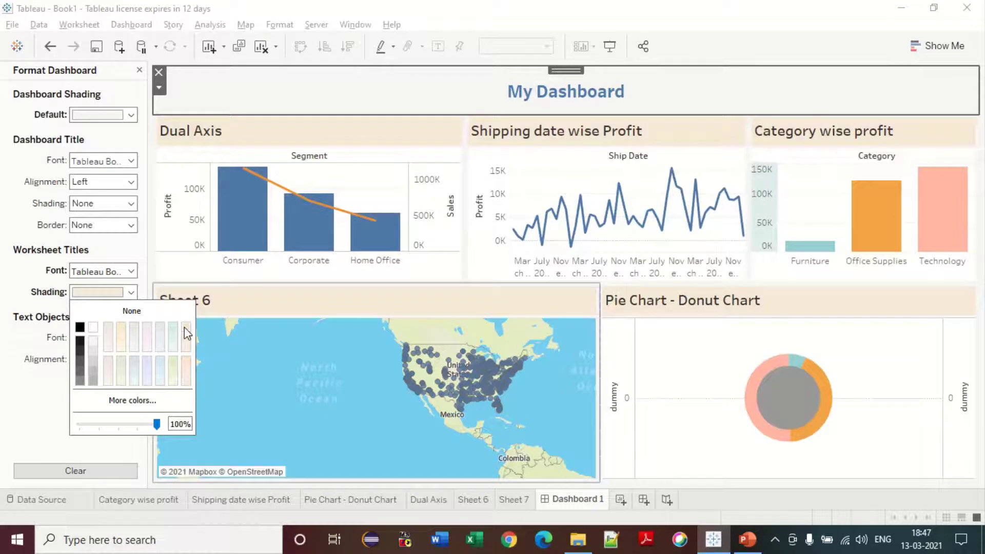
{"action": "left_click", "coordinate": [186, 332]}
{"action": "left_click", "coordinate": [92, 362]}
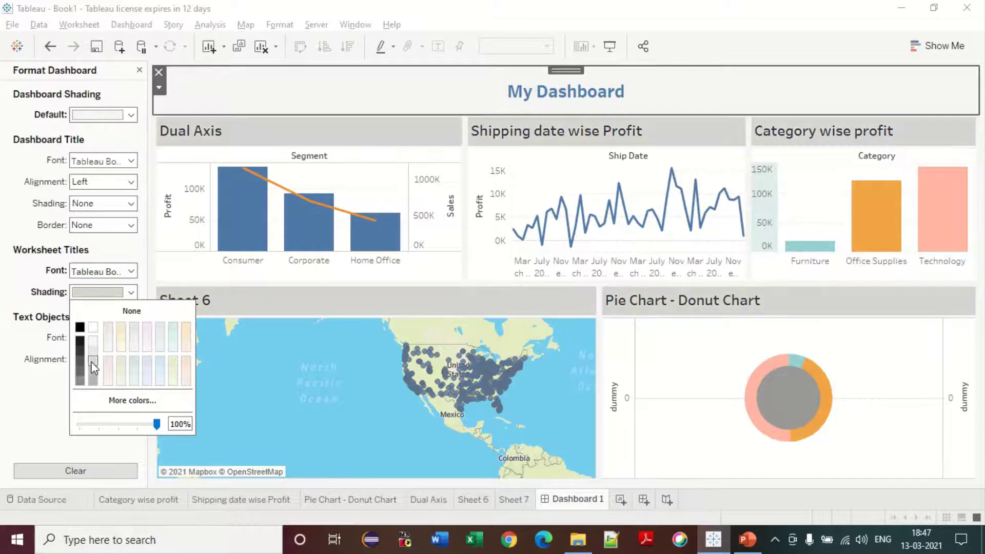
{"action": "left_click", "coordinate": [93, 372]}
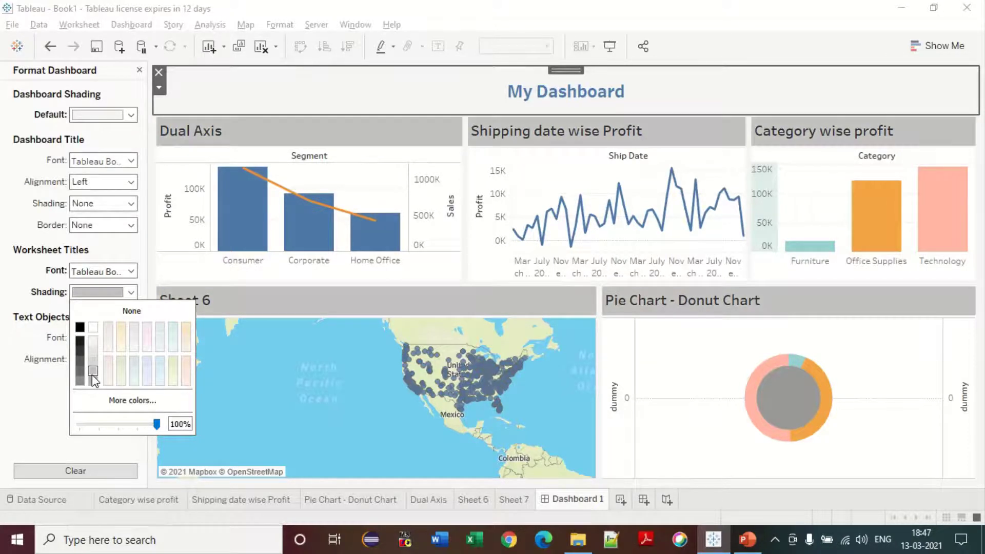
{"action": "left_click", "coordinate": [91, 380]}
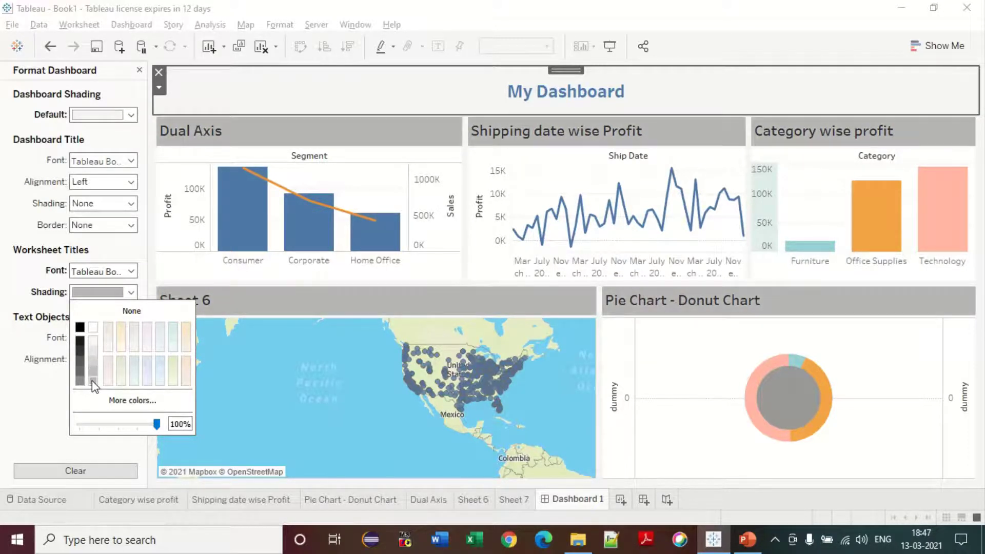
{"action": "left_click", "coordinate": [39, 388]}
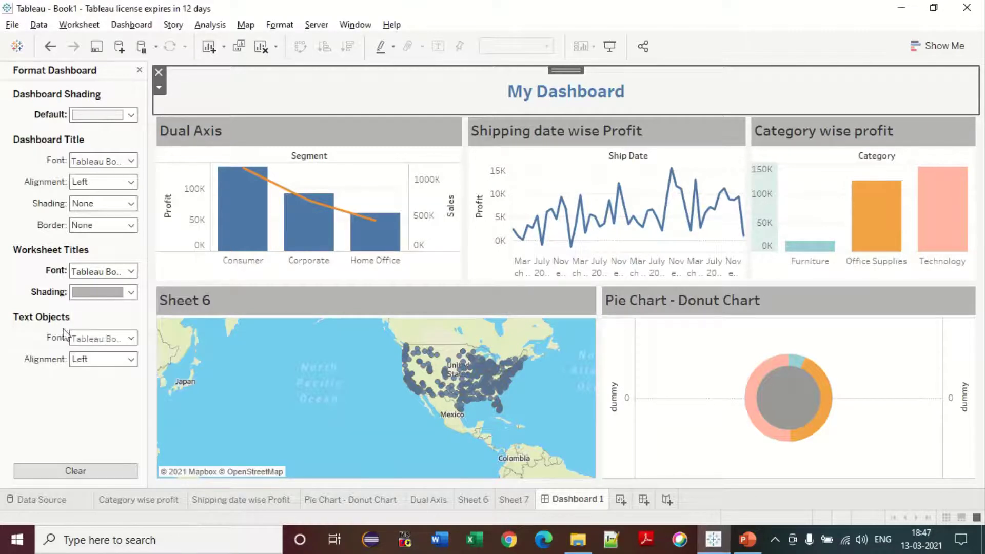
{"action": "left_click", "coordinate": [128, 272]}
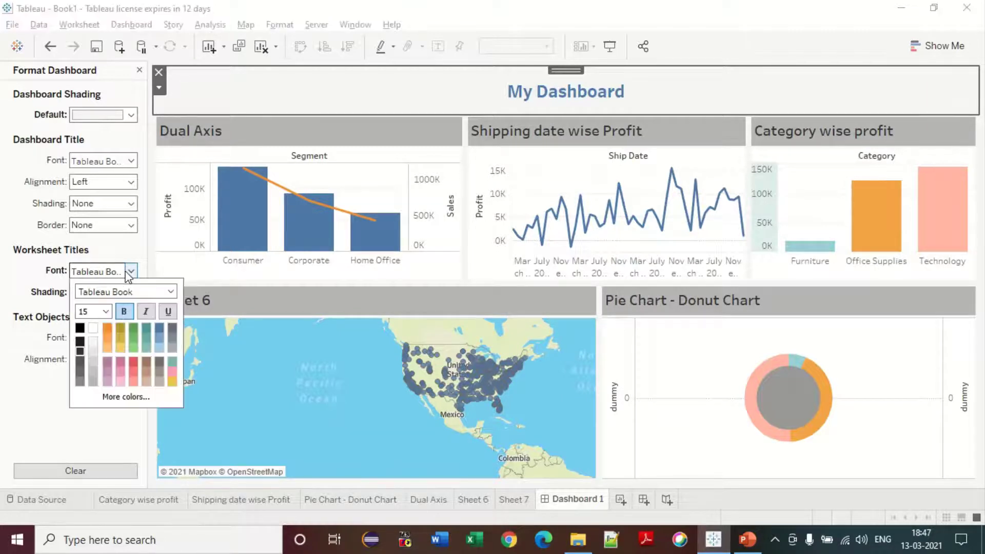
{"action": "left_click", "coordinate": [92, 341]}
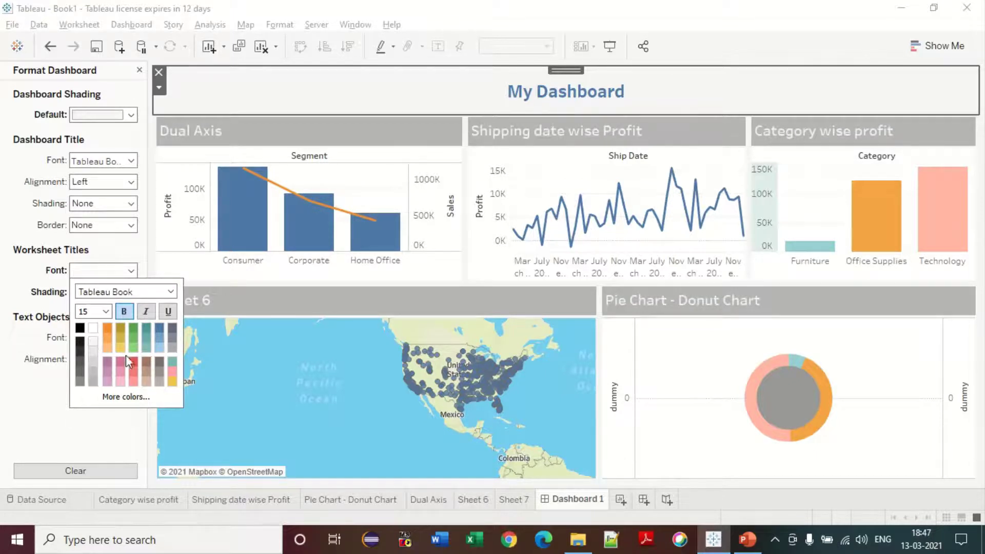
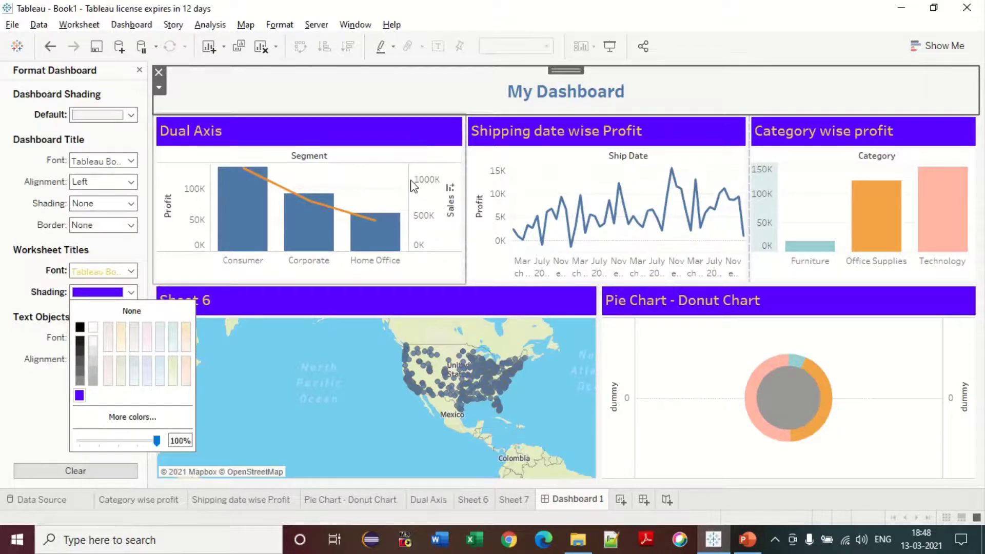
Set the shading of the worksheet titles to dark grey.
{"action": "left_click", "coordinate": [80, 372]}
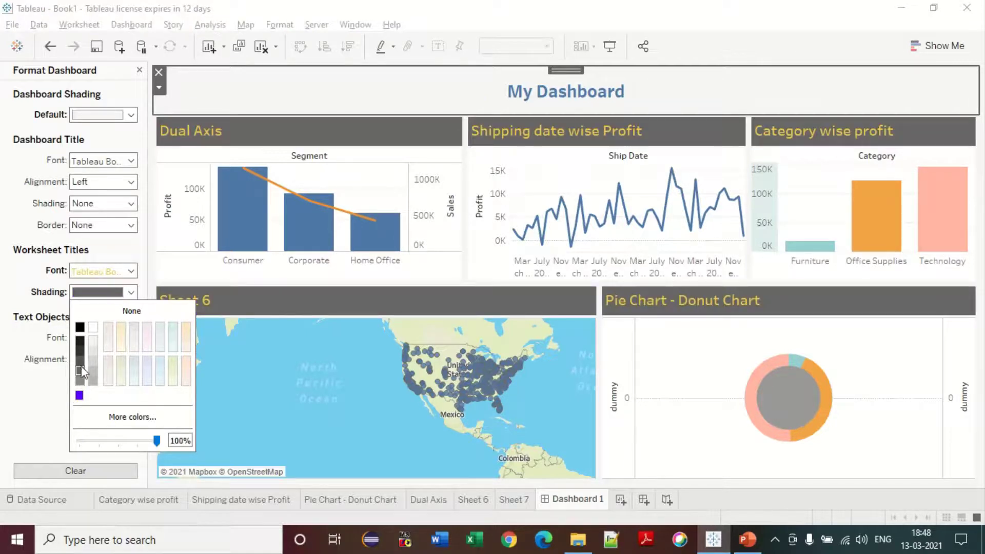
{"action": "left_click", "coordinate": [21, 451]}
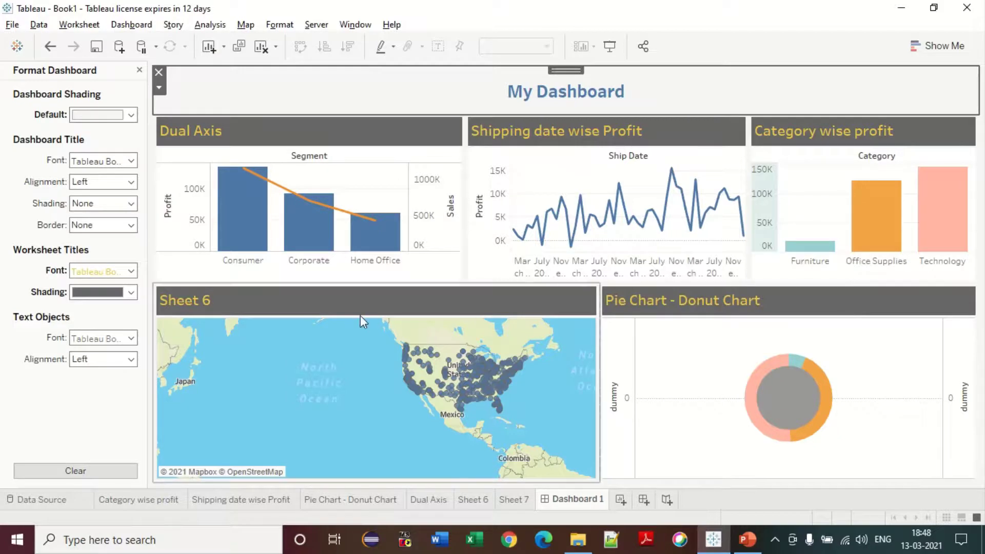
Close the dashboard formatting and give the Dual Axis chart a thin solid black border.
{"action": "left_click", "coordinate": [334, 141]}
{"action": "left_click", "coordinate": [139, 70]}
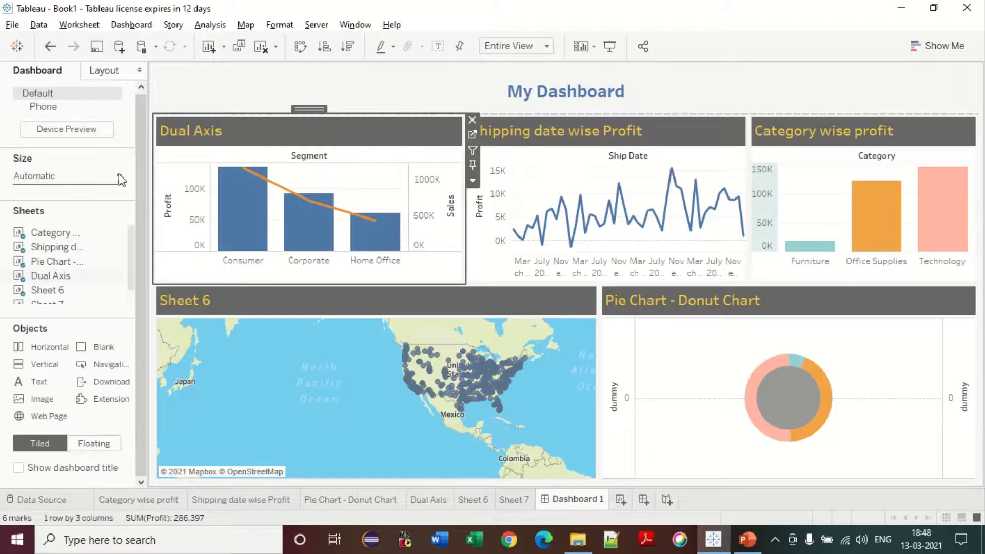
{"action": "left_click", "coordinate": [115, 72]}
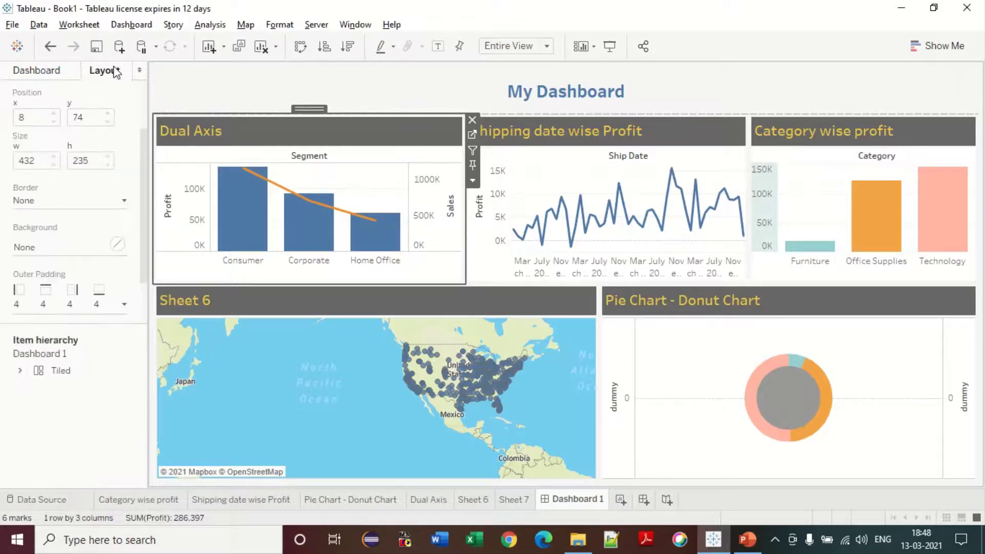
{"action": "left_click", "coordinate": [101, 204]}
{"action": "left_click", "coordinate": [79, 245]}
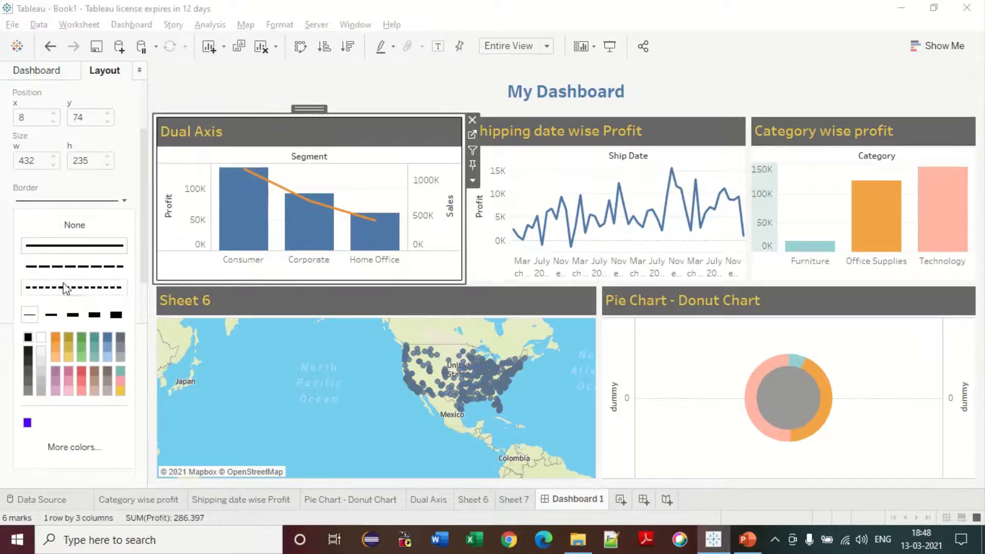
Add the thinnest solid black border to the Shipping date wise Profit and Category wise profit charts.
{"action": "left_click", "coordinate": [638, 154]}
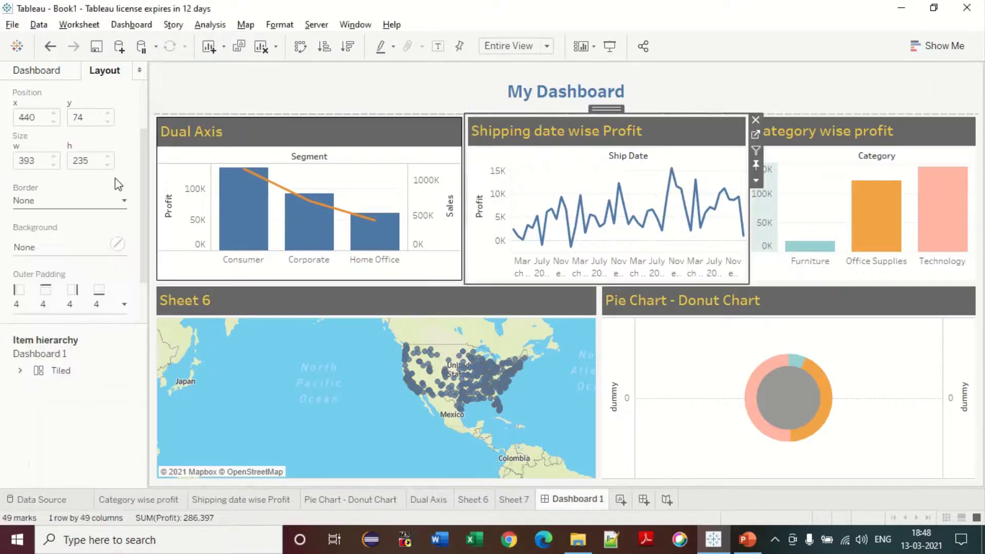
{"action": "left_click", "coordinate": [97, 199]}
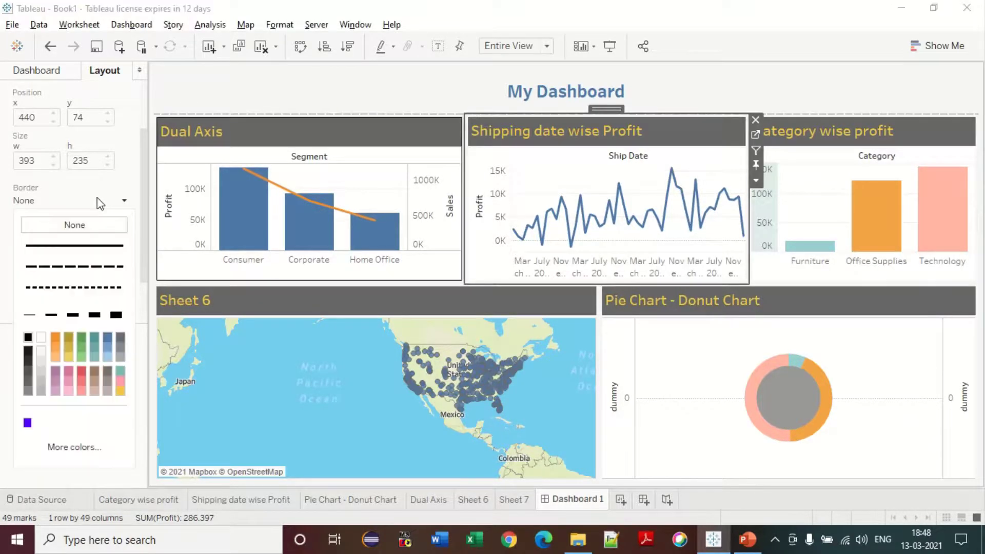
{"action": "left_click", "coordinate": [30, 314]}
{"action": "left_click", "coordinate": [923, 129]}
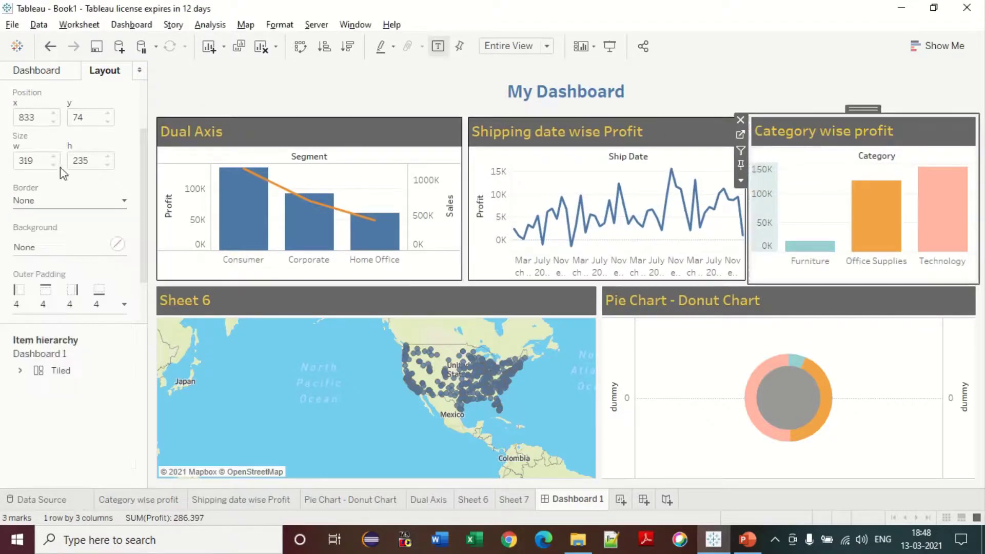
{"action": "left_click", "coordinate": [60, 203]}
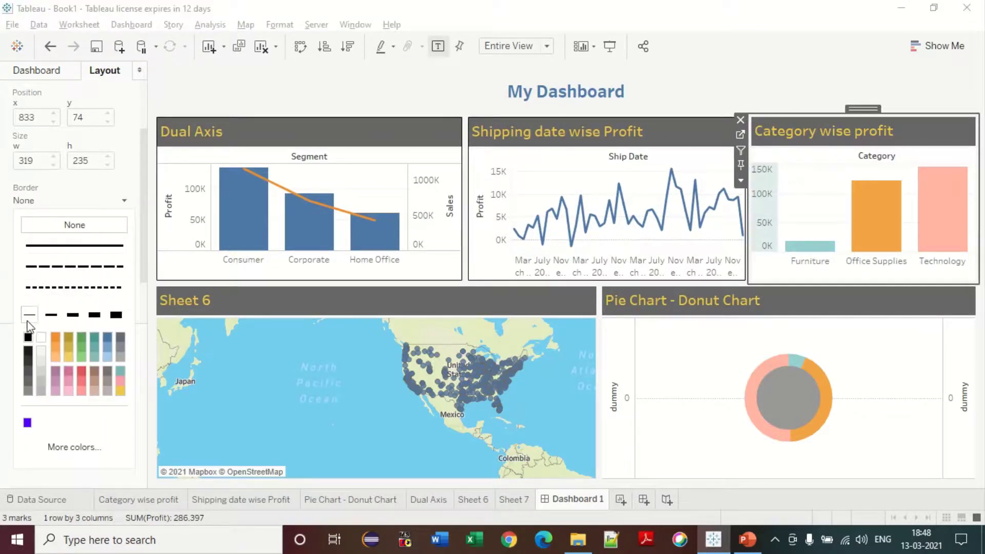
{"action": "left_click", "coordinate": [29, 315]}
Add the thinnest solid black border to the Sheet 6 map and the Pie Chart - Donut Chart.
{"action": "left_click", "coordinate": [406, 292]}
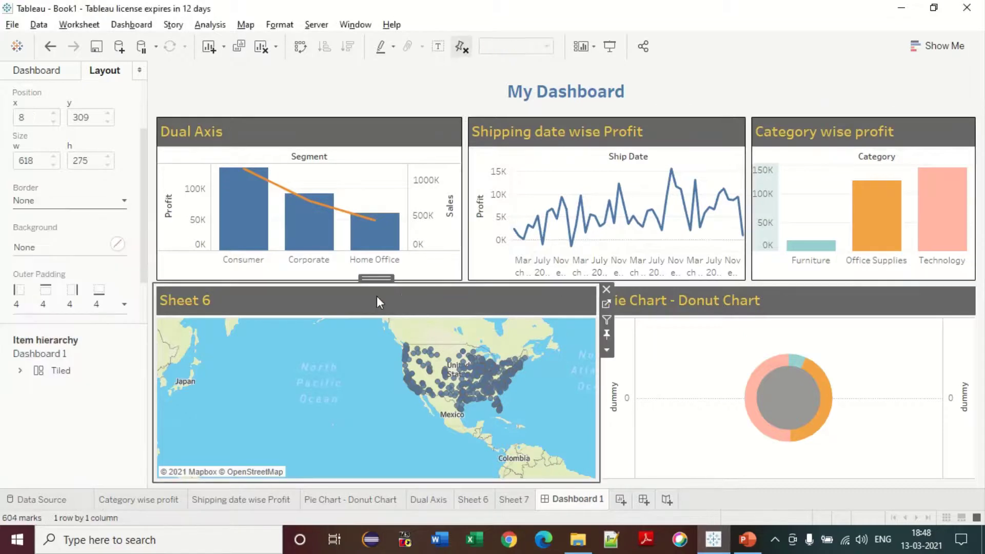
{"action": "left_click", "coordinate": [32, 202]}
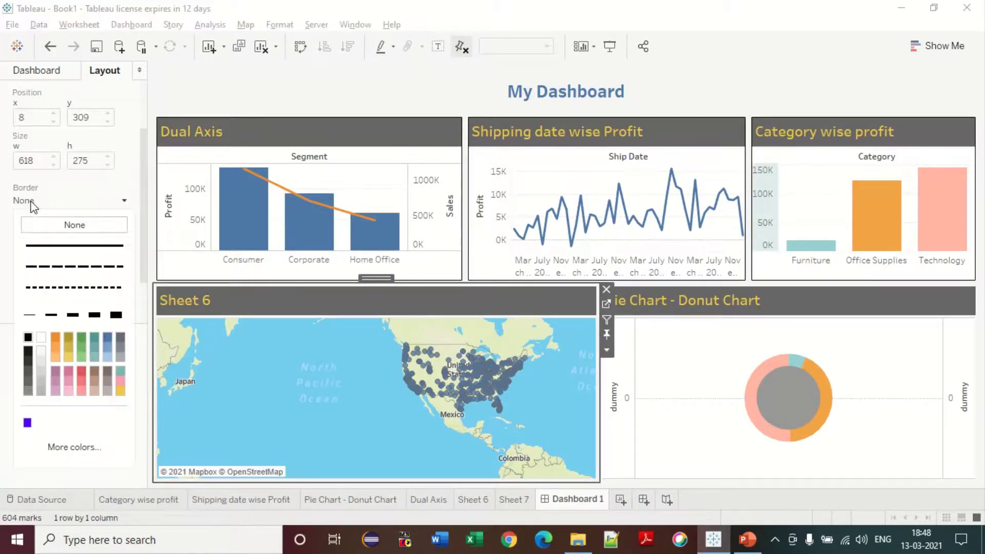
{"action": "left_click", "coordinate": [28, 314]}
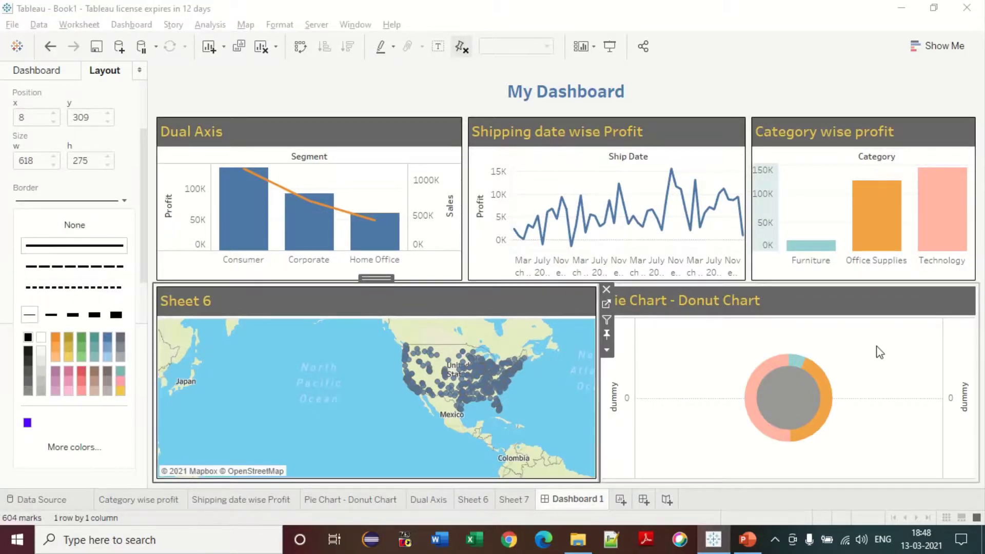
{"action": "left_click", "coordinate": [901, 318]}
{"action": "left_click", "coordinate": [64, 202]}
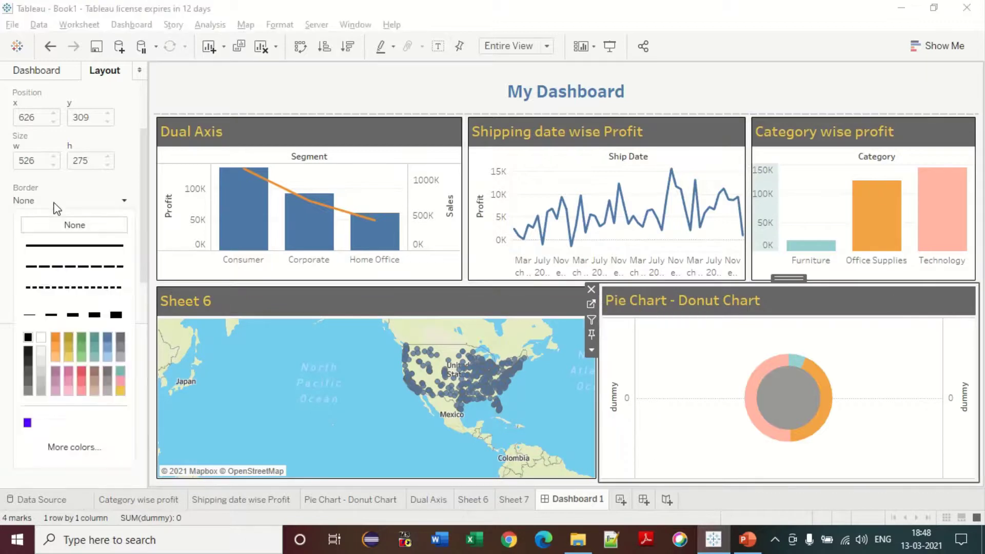
{"action": "left_click", "coordinate": [30, 312]}
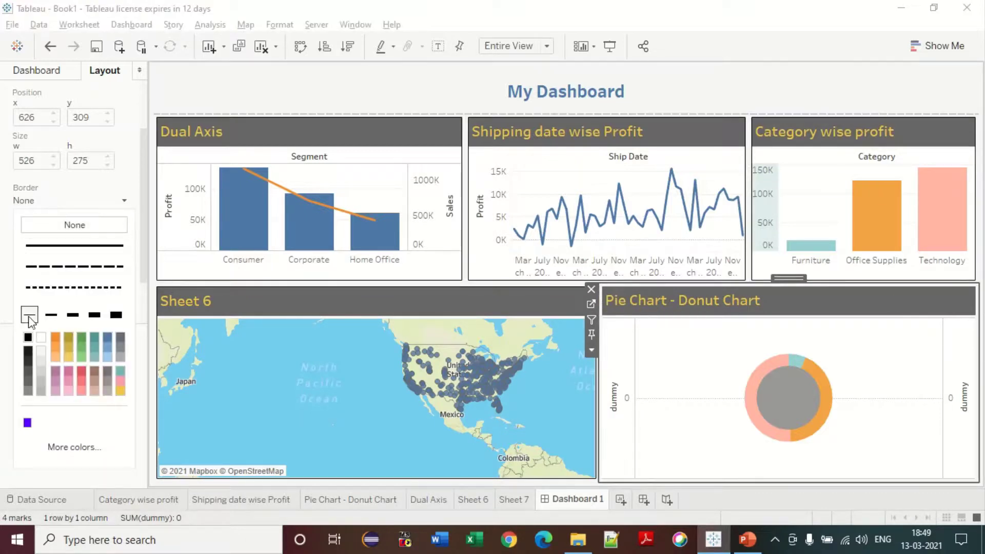
{"action": "left_click", "coordinate": [378, 93]}
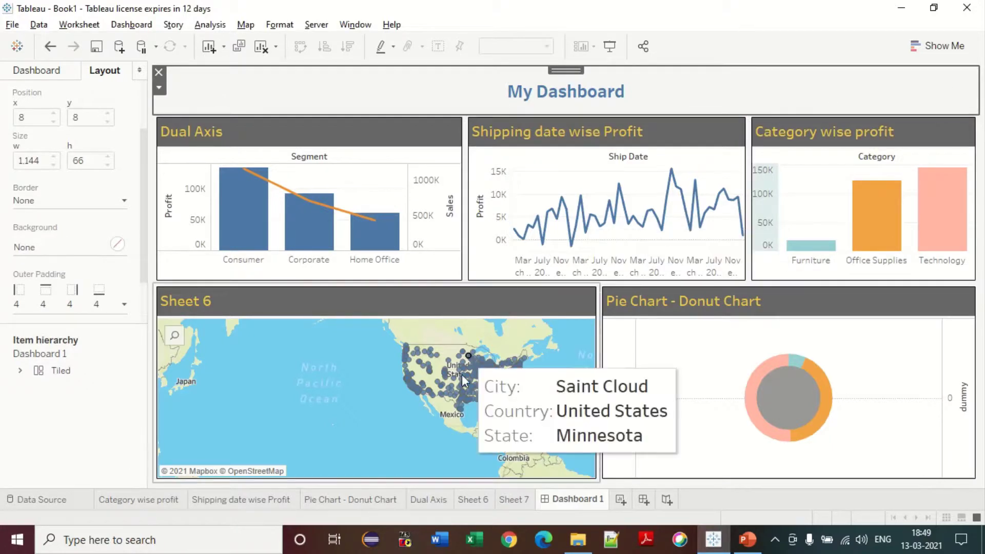
View the underlying data of the Manhattan, Kansas mark on the Sheet 6 map, and clear the selection.
{"action": "left_click", "coordinate": [457, 394]}
{"action": "left_click", "coordinate": [688, 368]}
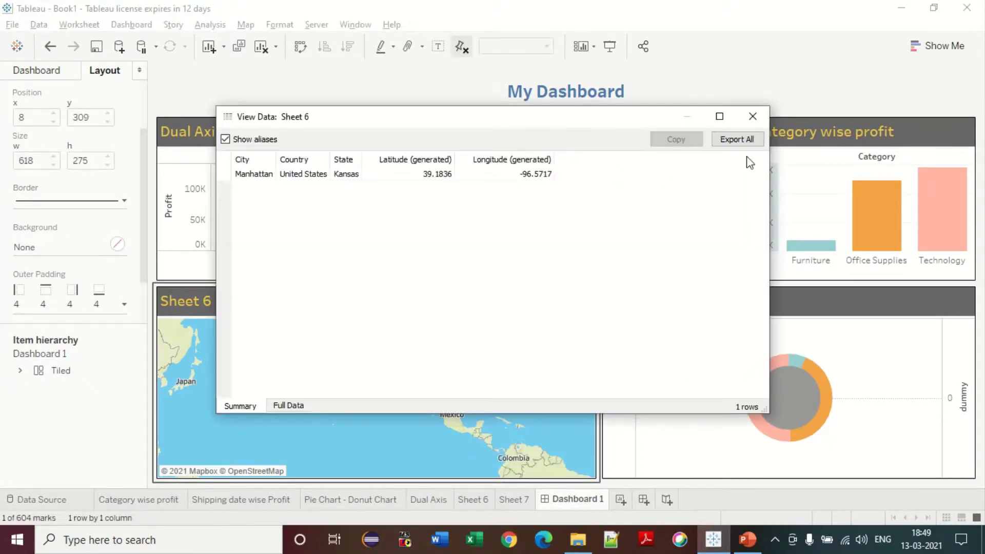
{"action": "left_click", "coordinate": [752, 116]}
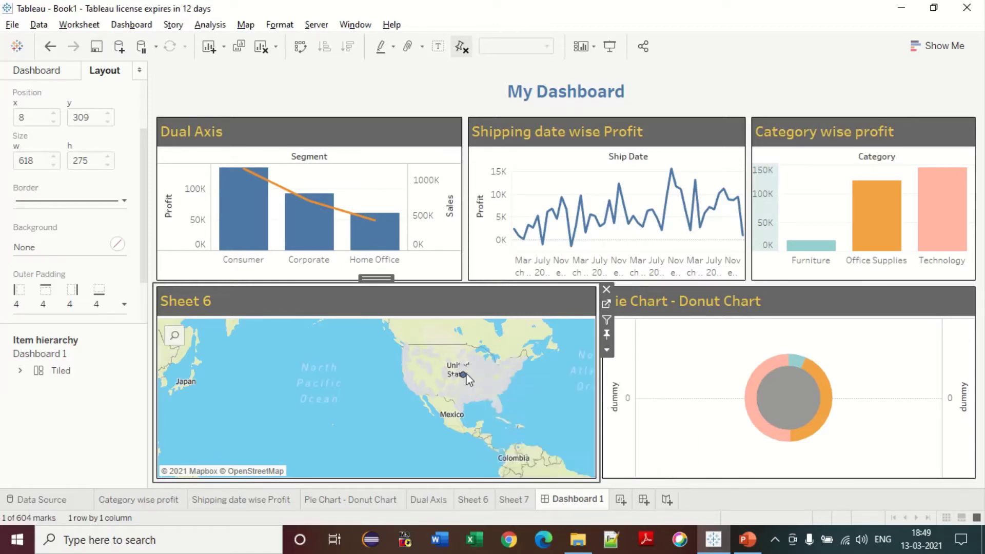
{"action": "left_click", "coordinate": [540, 440]}
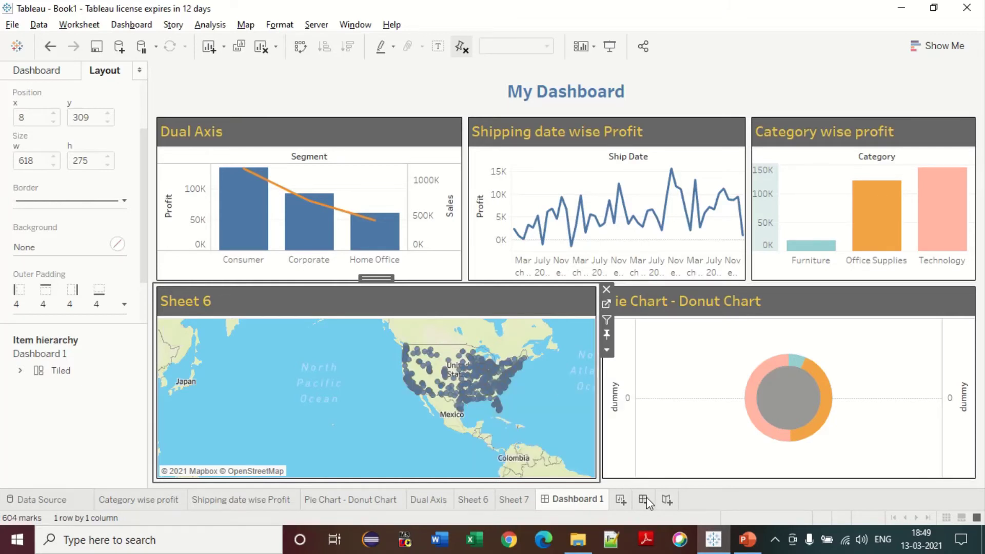